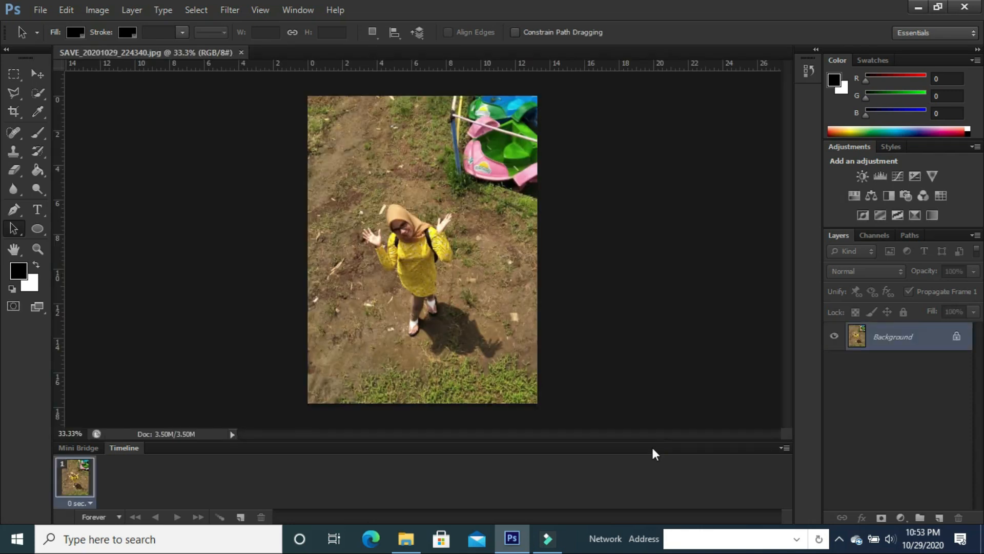
Set up the Quick Selection tool with a 31 px brush in add-to-selection mode
click(38, 90)
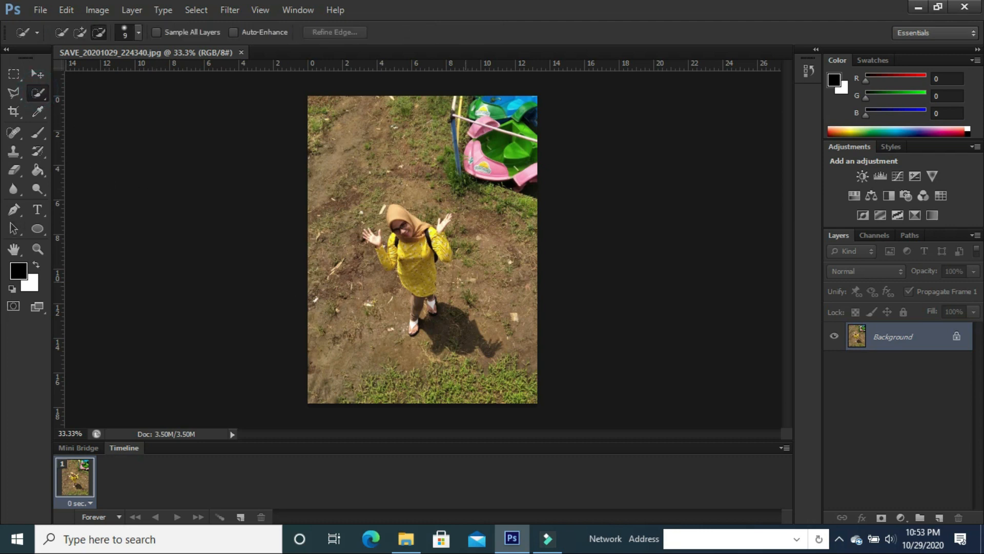
key(ctrl+plus)
key(ctrl+plus)
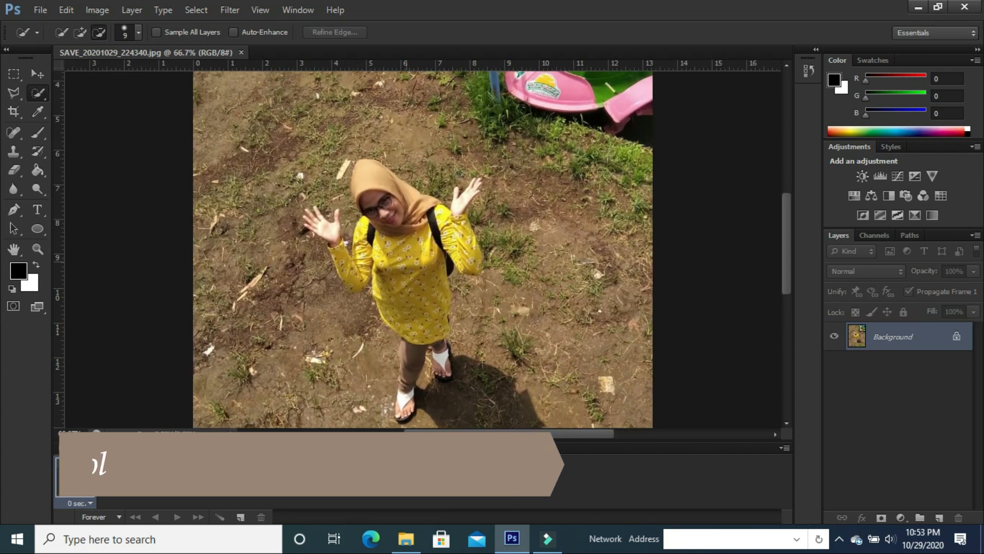
click(138, 30)
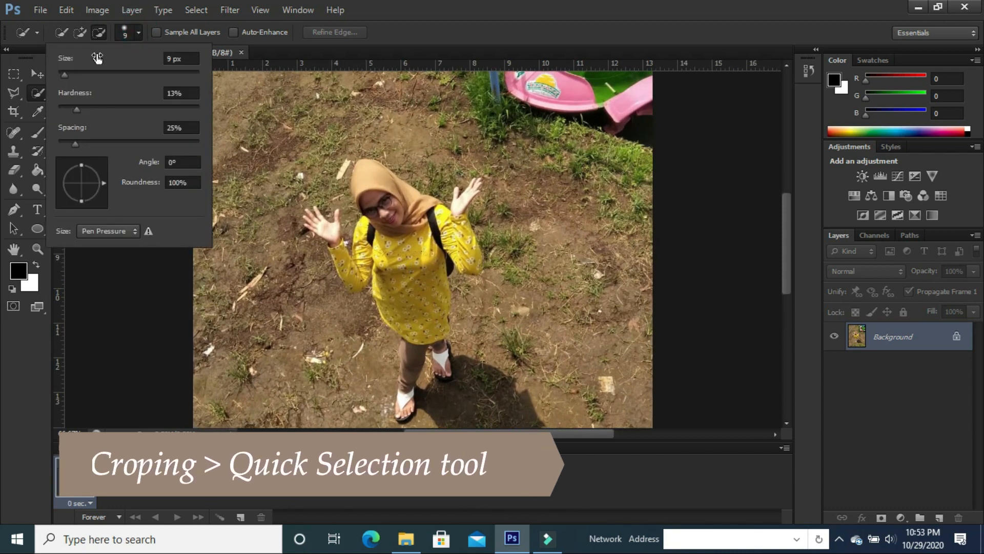
click(79, 72)
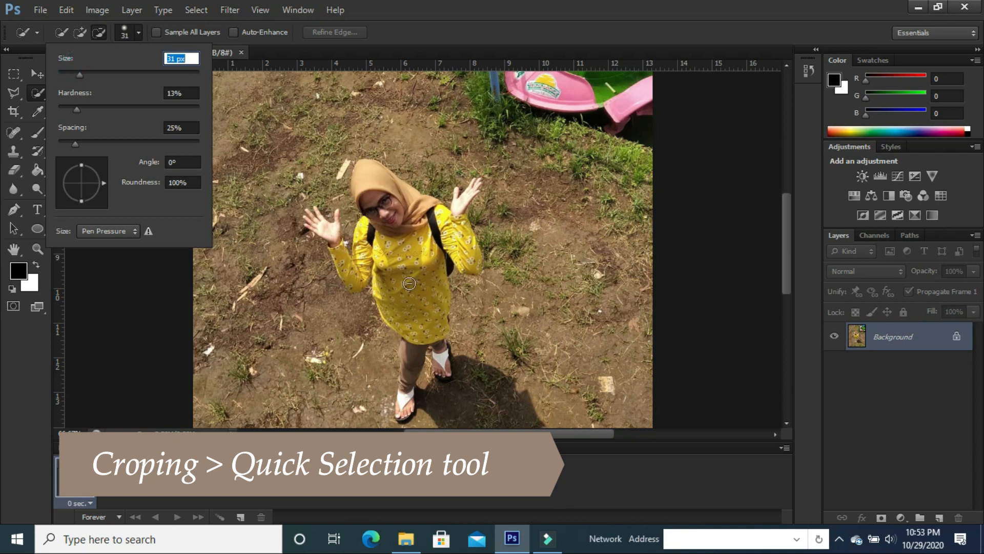
click(76, 36)
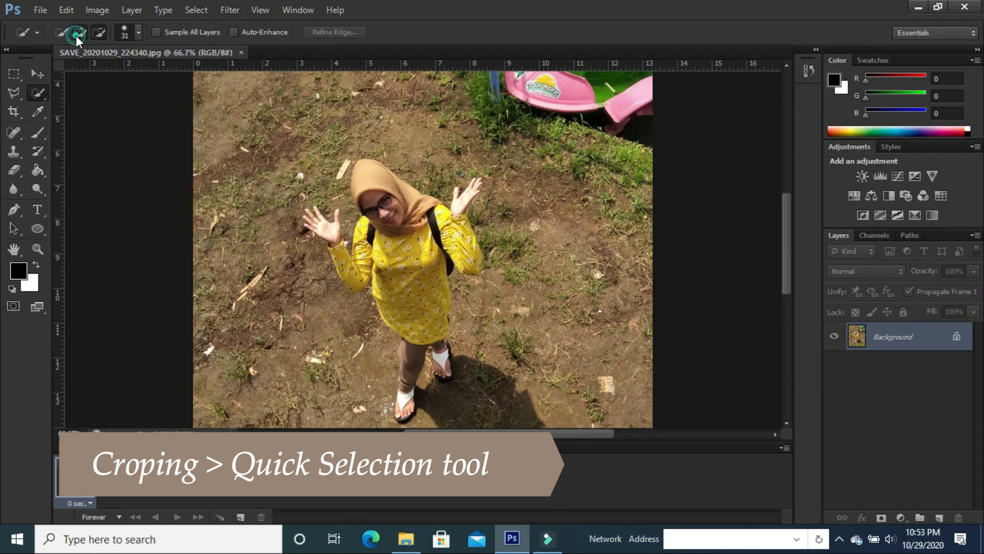
Quick-select the woman's upper body, including her face, headscarf, both sleeves and the raised hand beside the headscarf
click(410, 257)
click(388, 208)
click(455, 237)
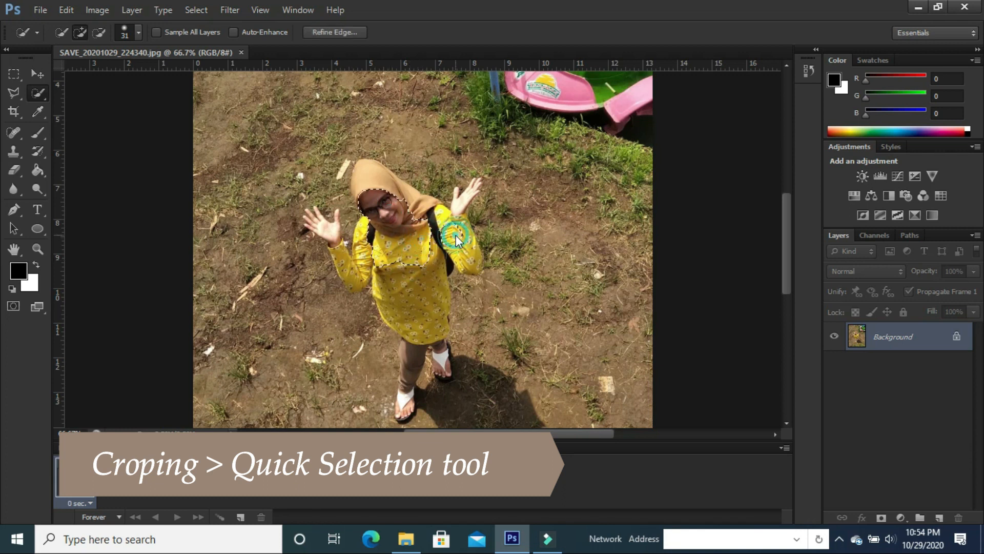
click(386, 187)
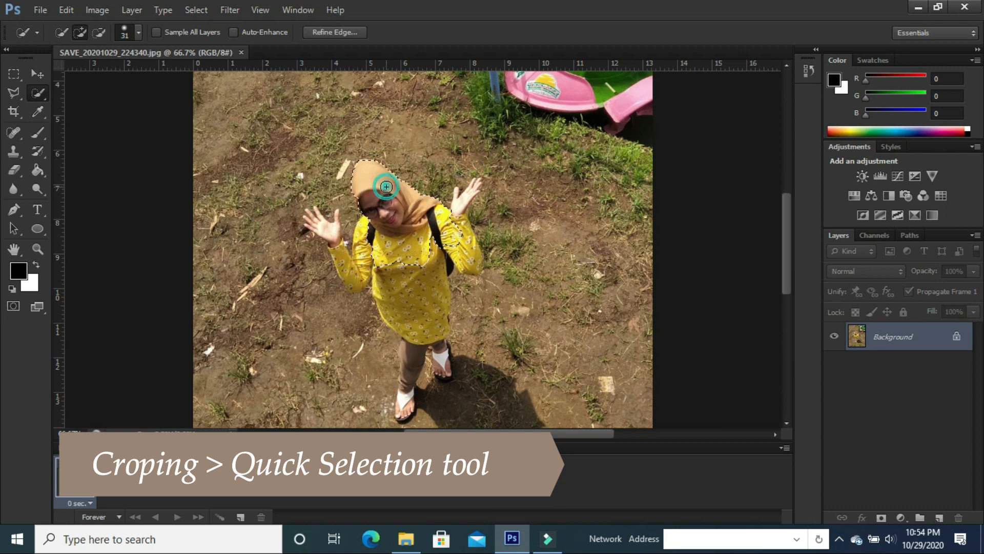
click(362, 261)
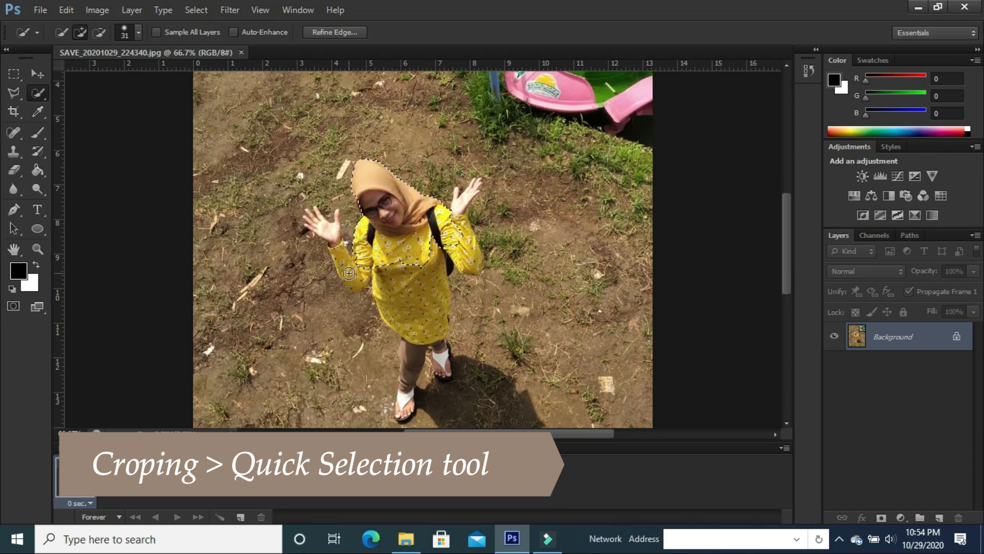
click(326, 228)
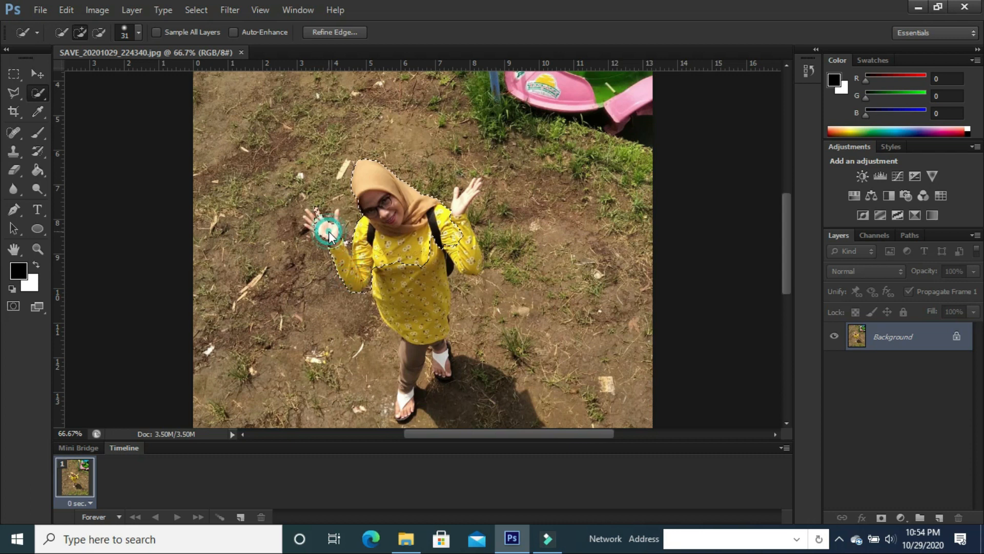
click(312, 214)
Extend the selection over the lower part of the yellow tunic, the legs and the sandals
click(405, 288)
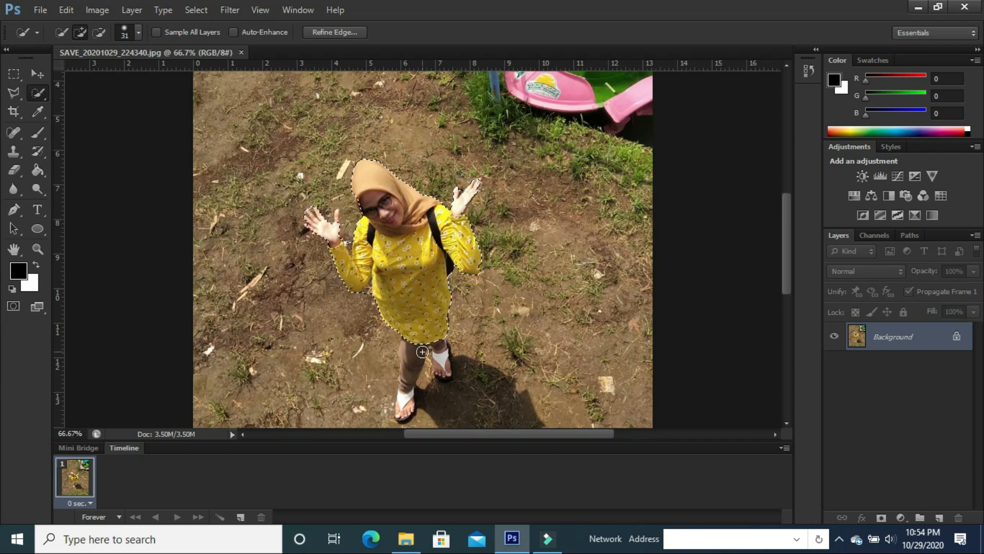
click(415, 383)
click(408, 396)
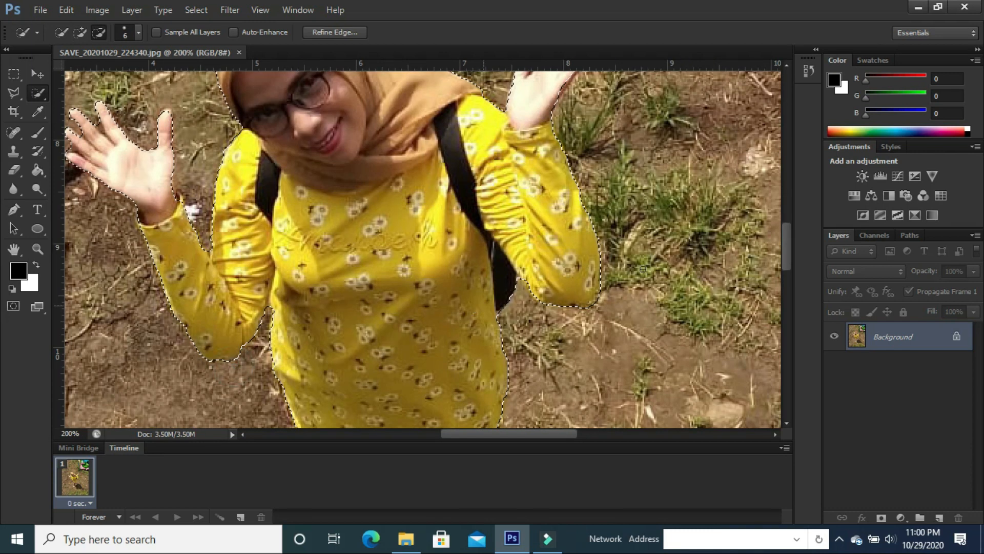
Copy the selected woman and create a transparent clipboard-sized document named "png" followed by her first name
mouse_move(788, 253)
mouse_down()
mouse_move(787, 232)
mouse_move(786, 241)
mouse_up()
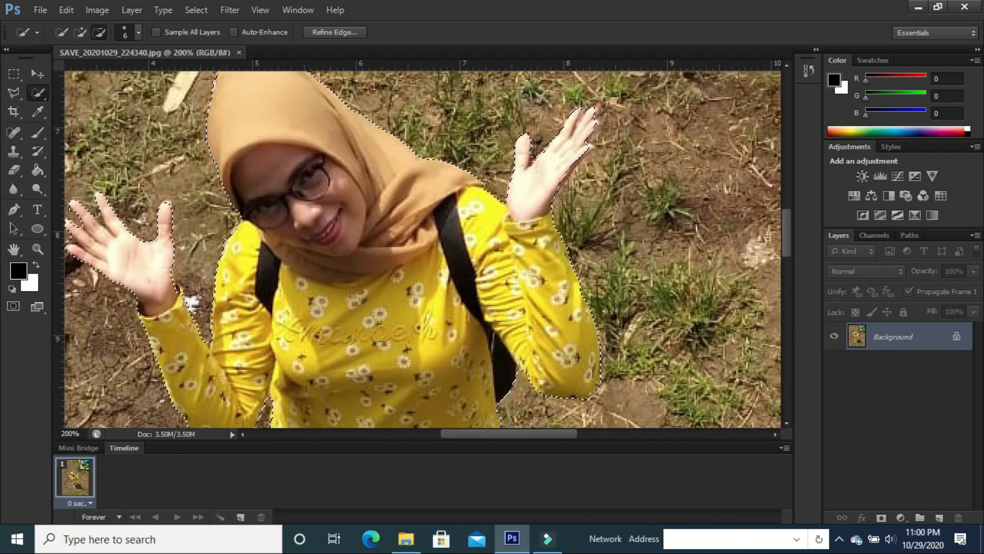
key(ctrl+minus)
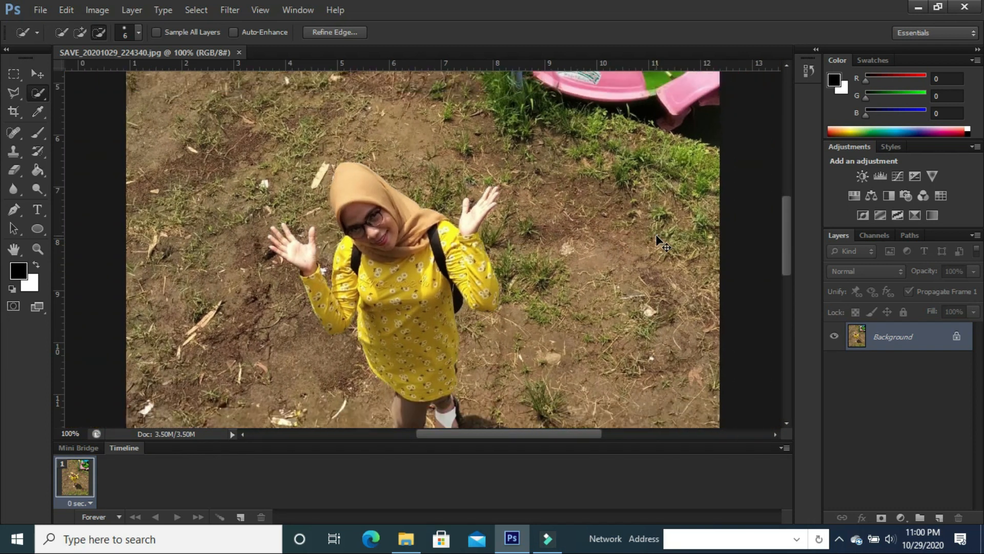
key(ctrl+minus)
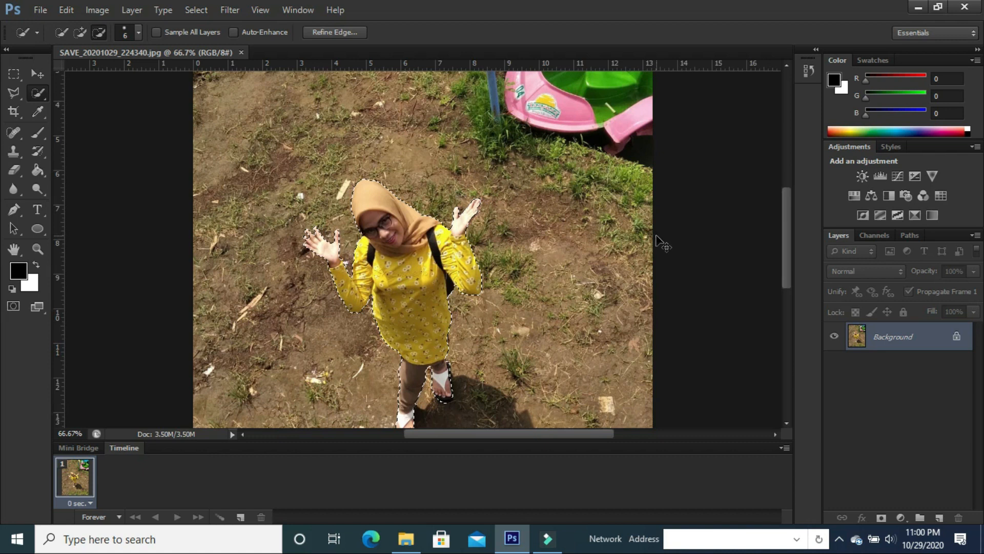
key(ctrl+minus)
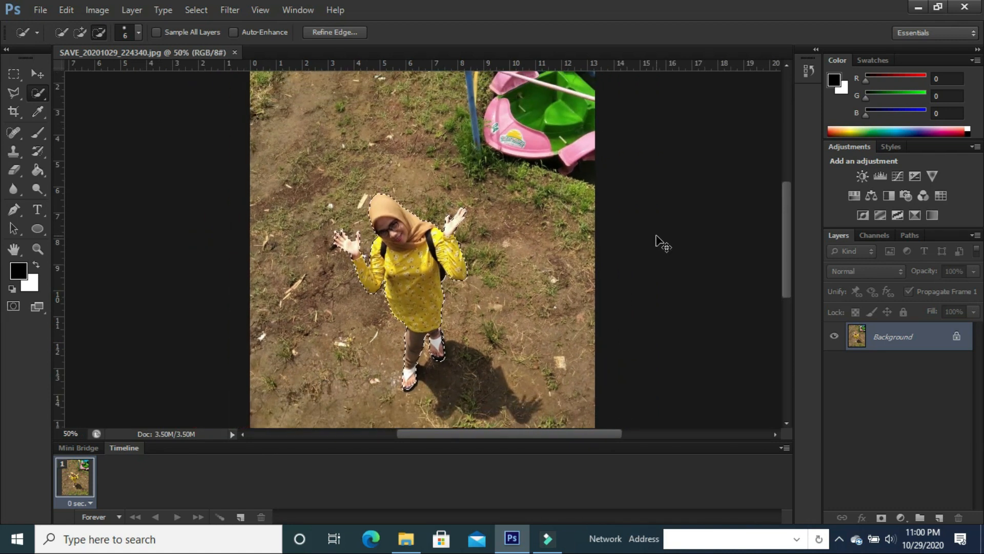
click(39, 10)
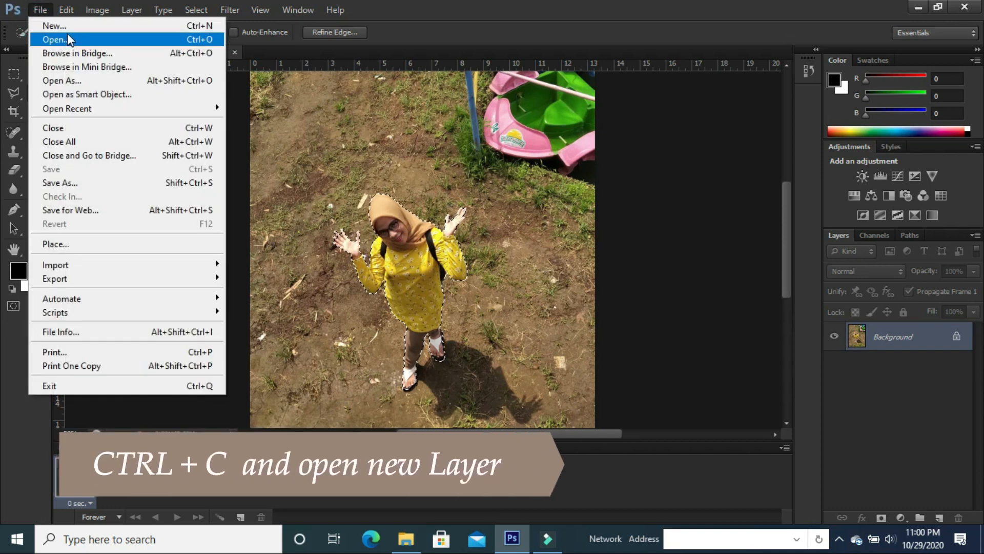
click(59, 26)
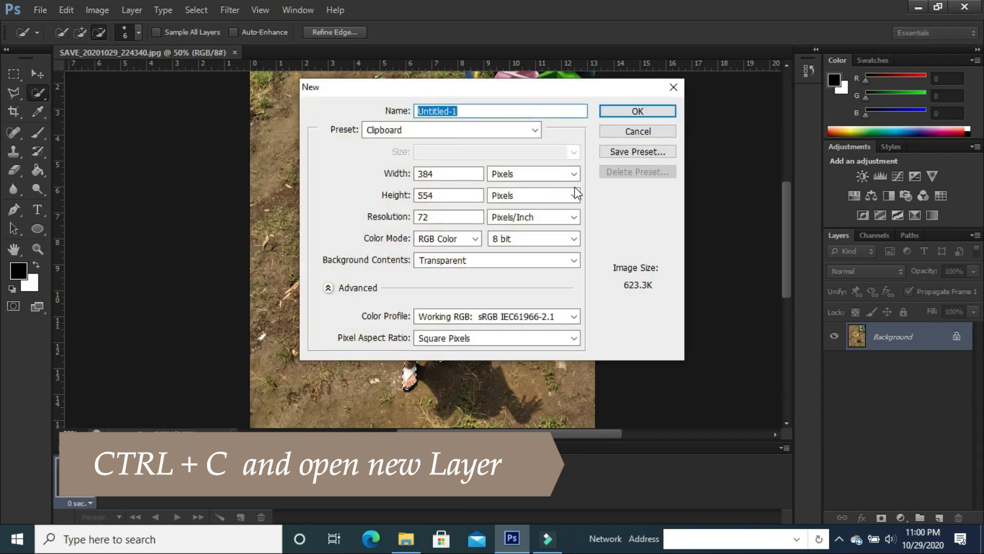
click(473, 110)
double_click(473, 110)
text(p)
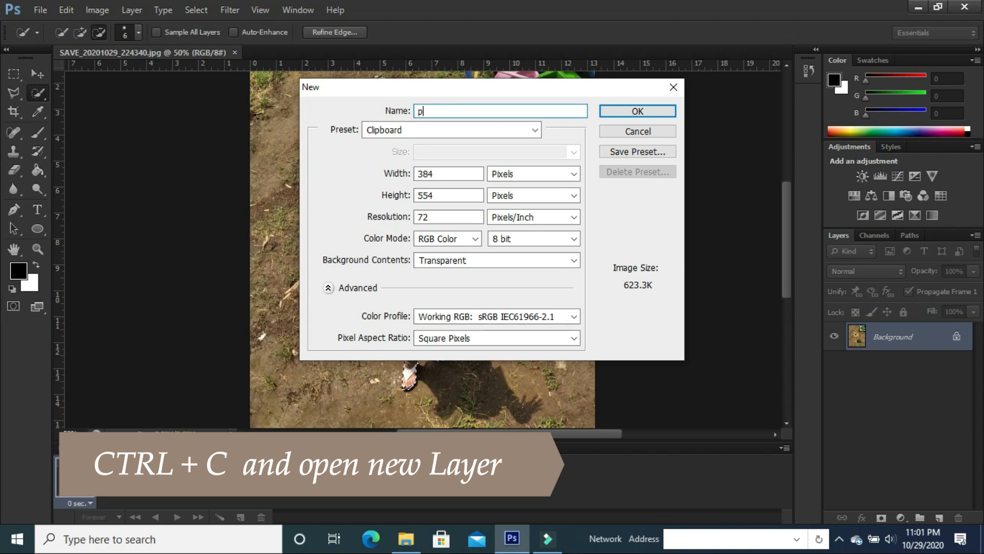
text(ng e)
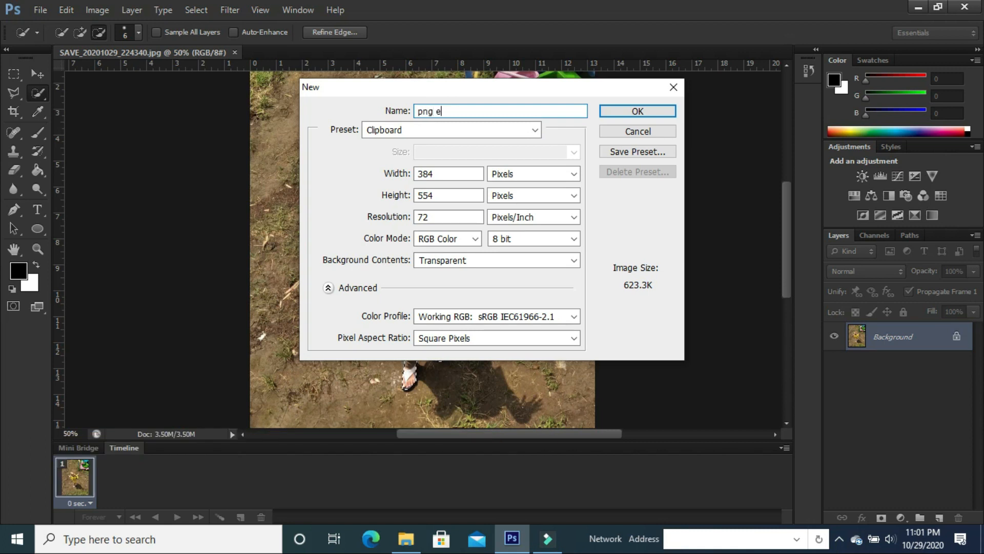
text(lise)
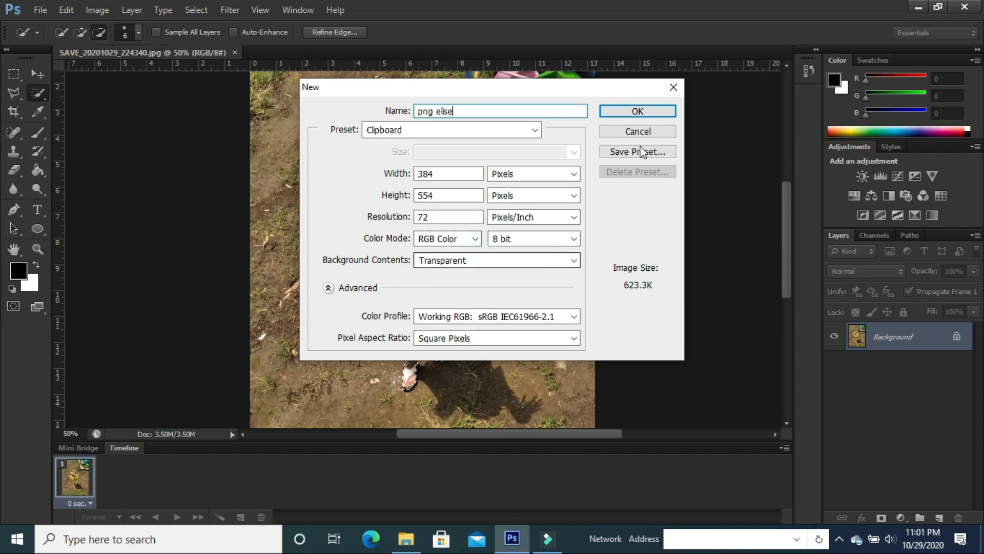
click(639, 109)
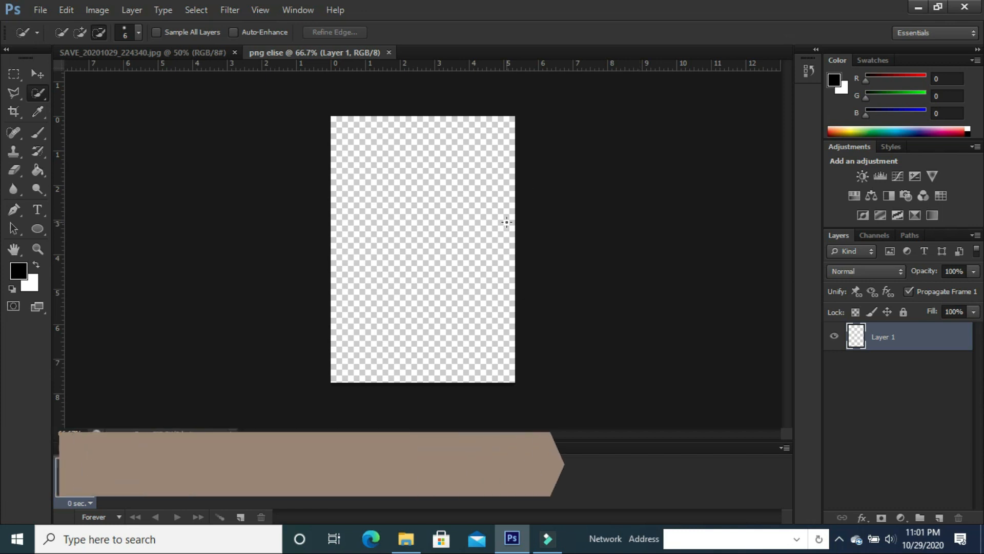
Paste the cut-out, scale it to about 83.33% width and 86.82% height, centre it roughly on the canvas and apply the transformation
key(ctrl+v)
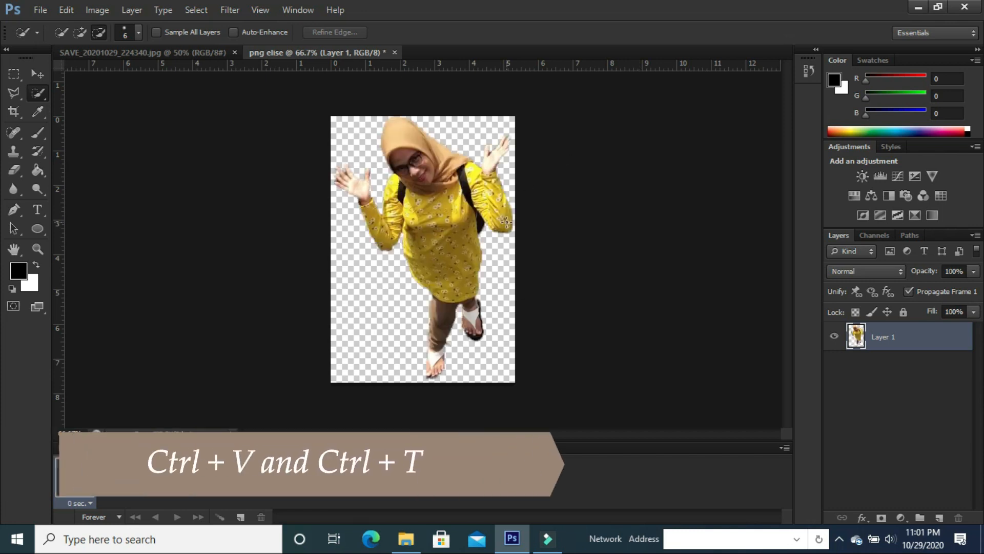
click(40, 74)
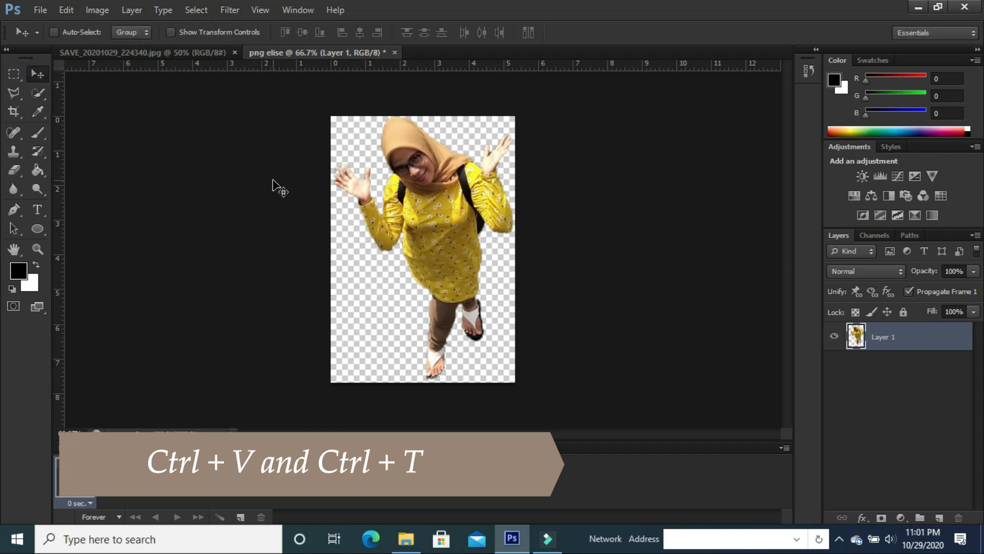
key(ctrl+t)
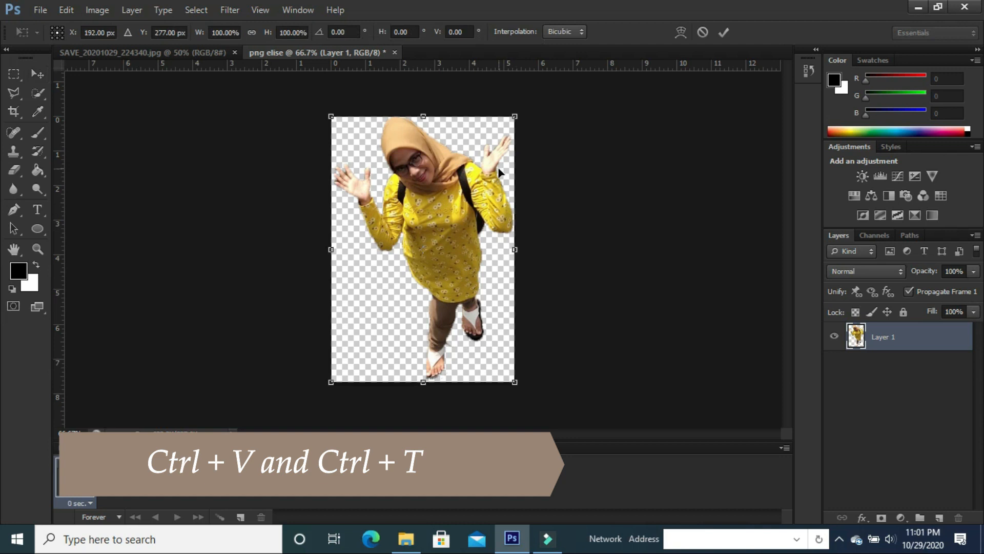
drag(516, 117, 498, 152)
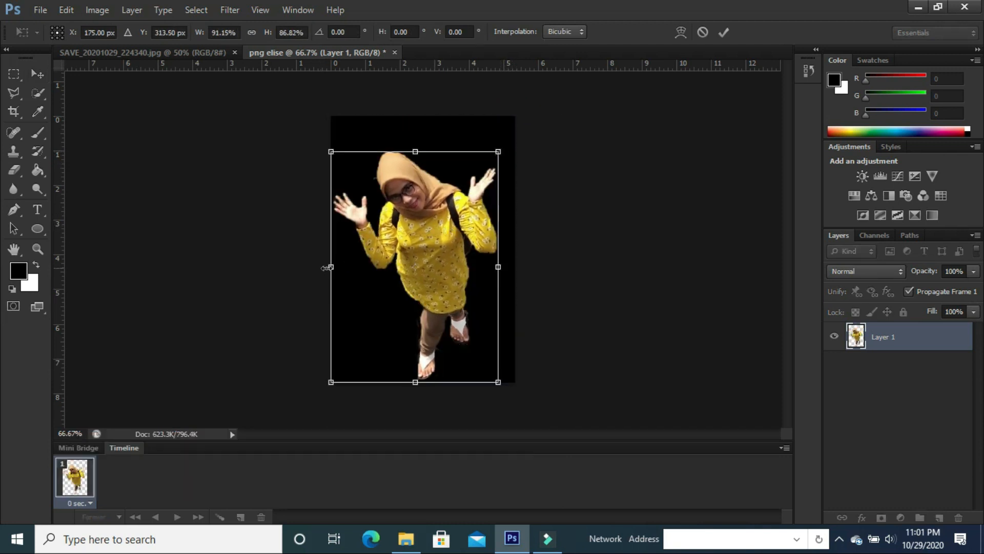
drag(328, 267, 346, 266)
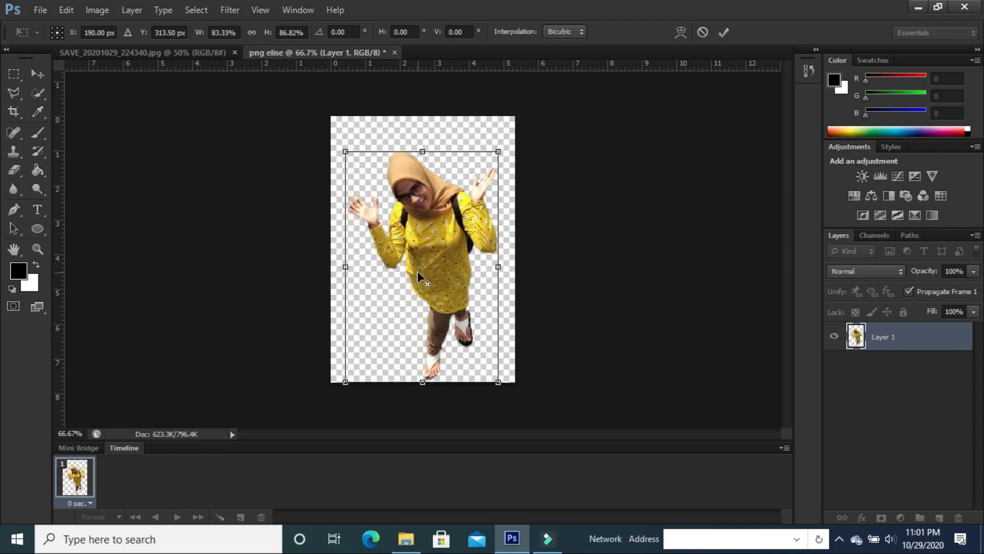
drag(455, 272, 452, 259)
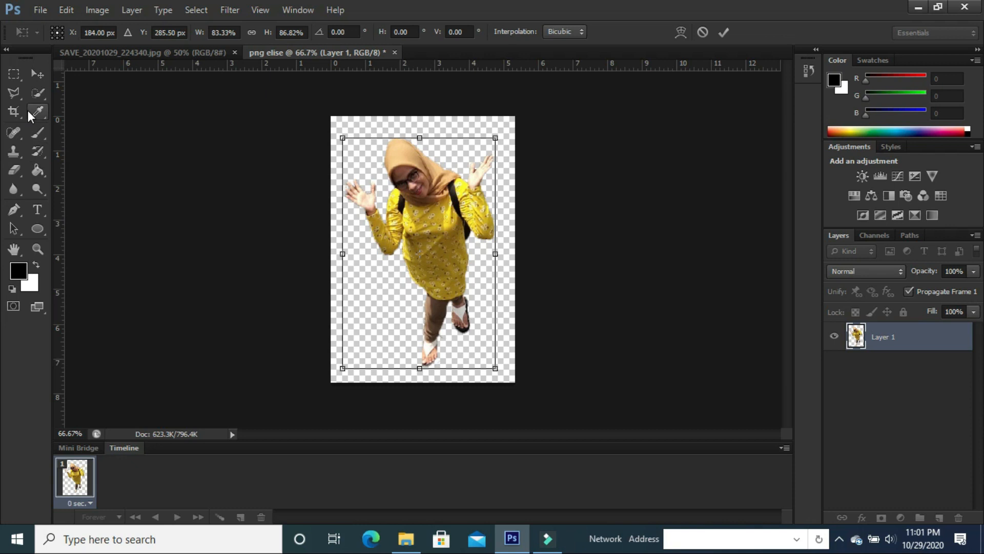
click(10, 223)
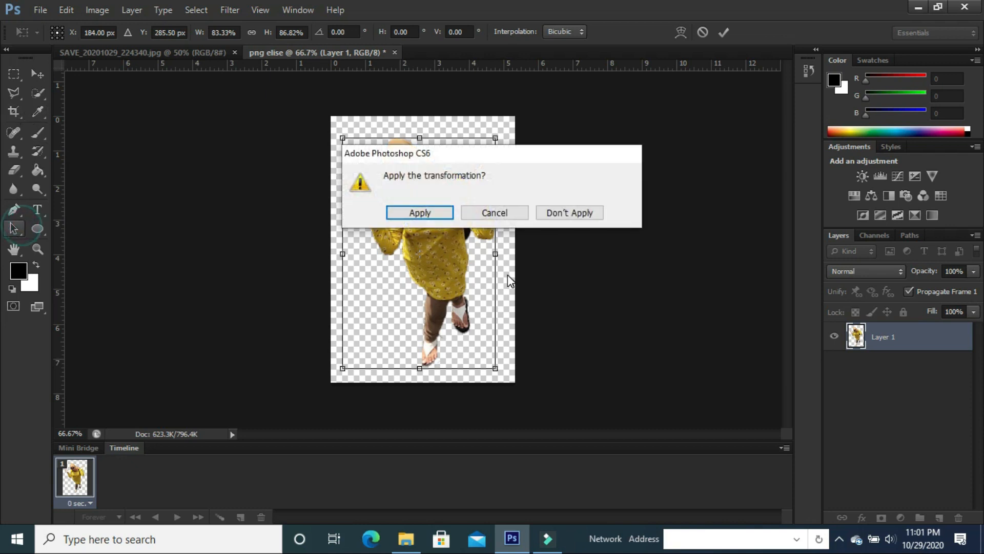
click(431, 212)
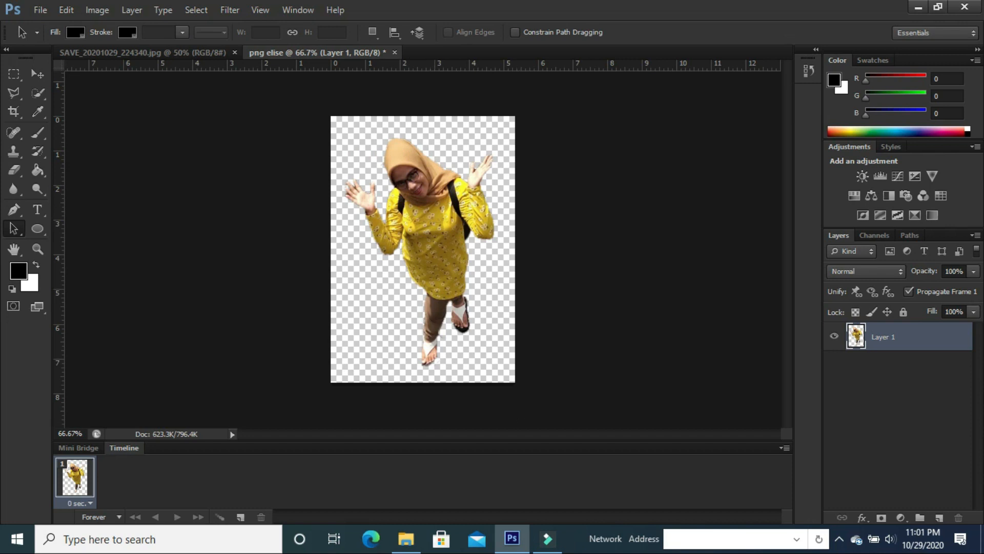
Open the city skyline photo 22-16-44-images and convert its locked background into a regular layer
mouse_move(560, 541)
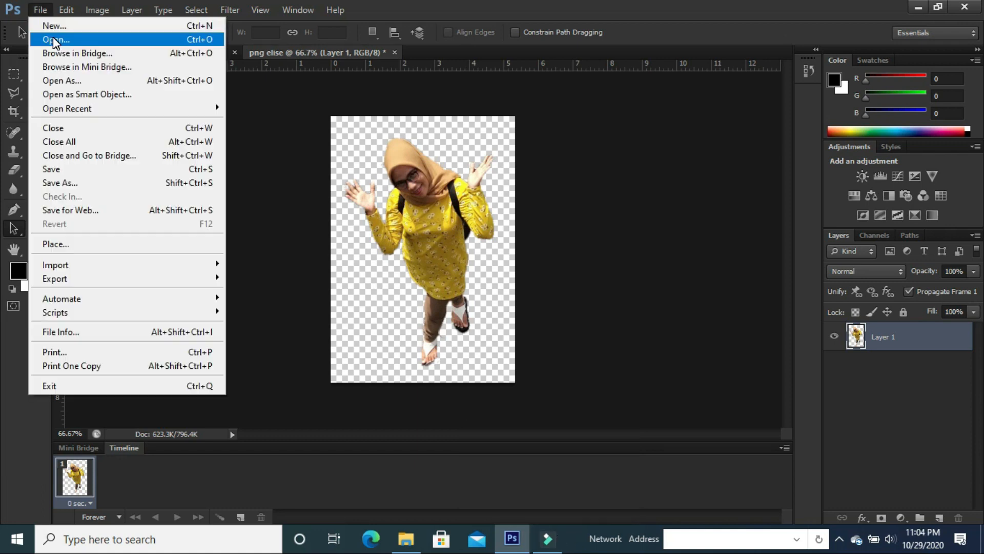
click(54, 38)
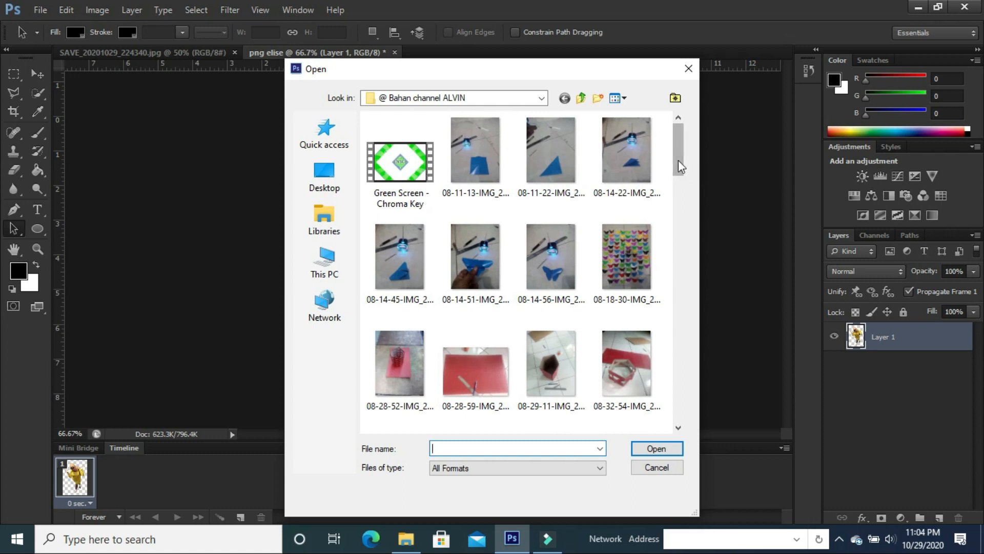
drag(677, 157, 680, 215)
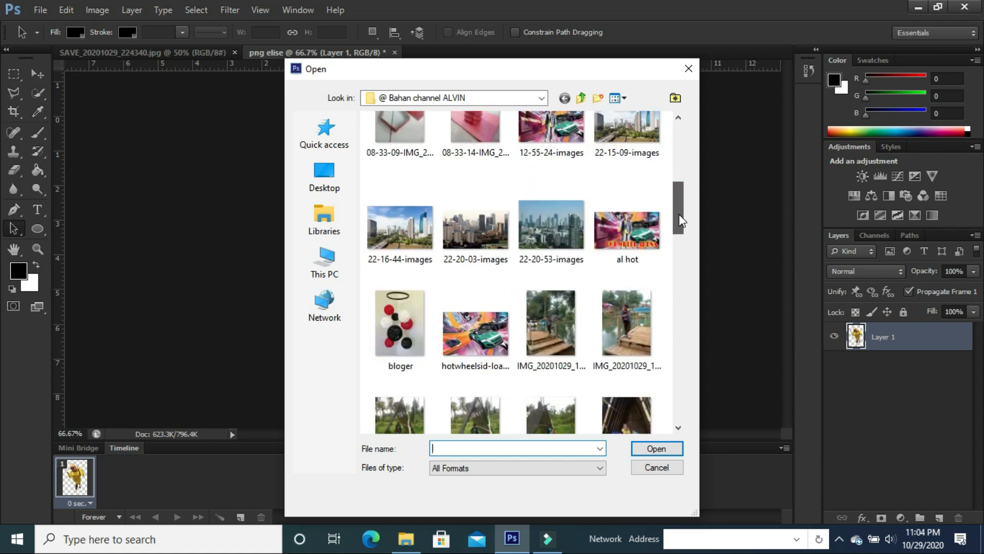
click(414, 233)
click(664, 447)
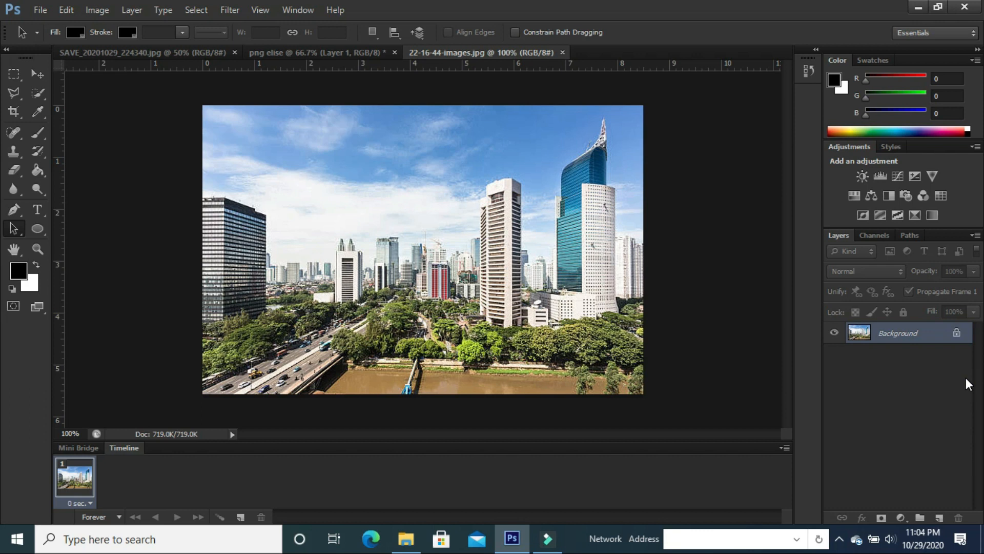
double_click(929, 336)
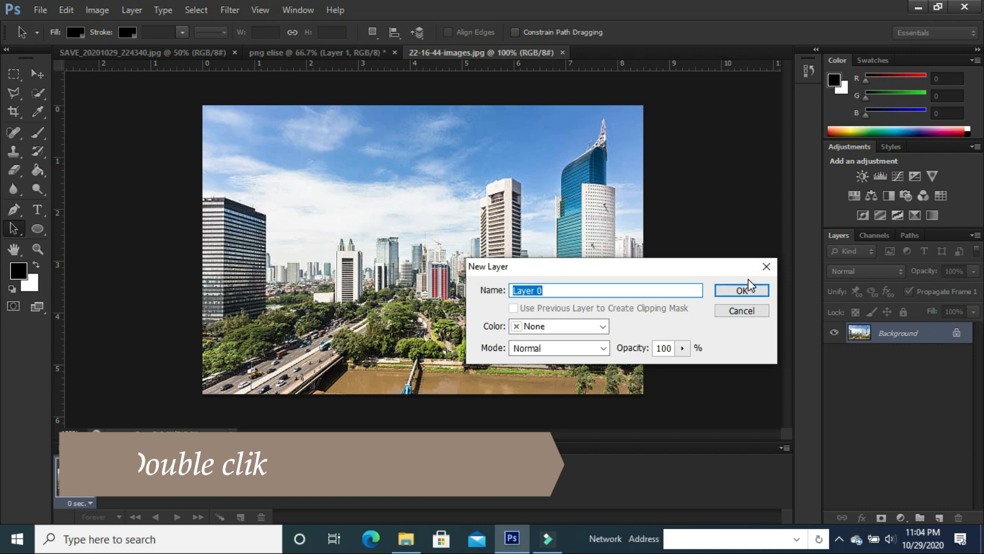
click(738, 294)
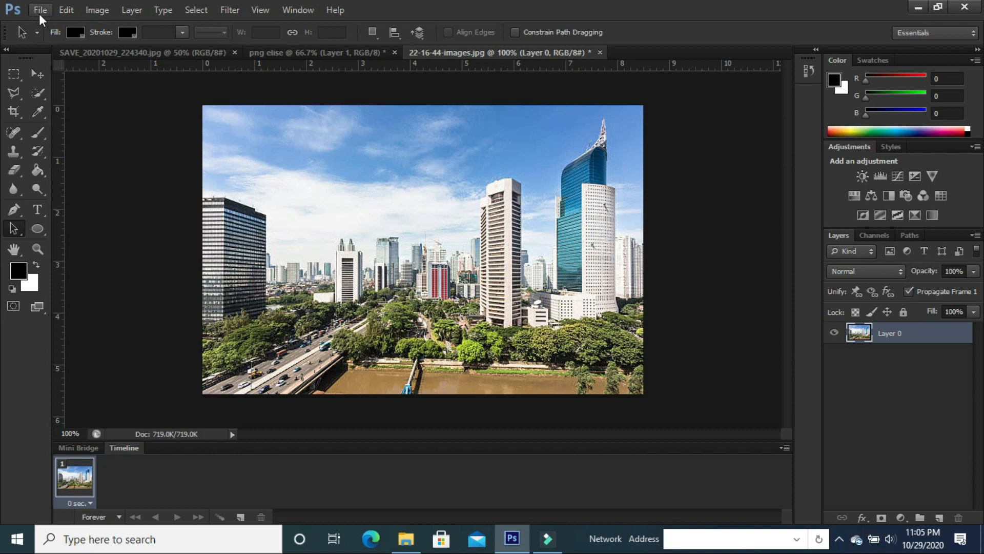
Resize the city skyline image to 2600 by 2600 pixels at 72 pixels/inch without constraining proportions
click(99, 7)
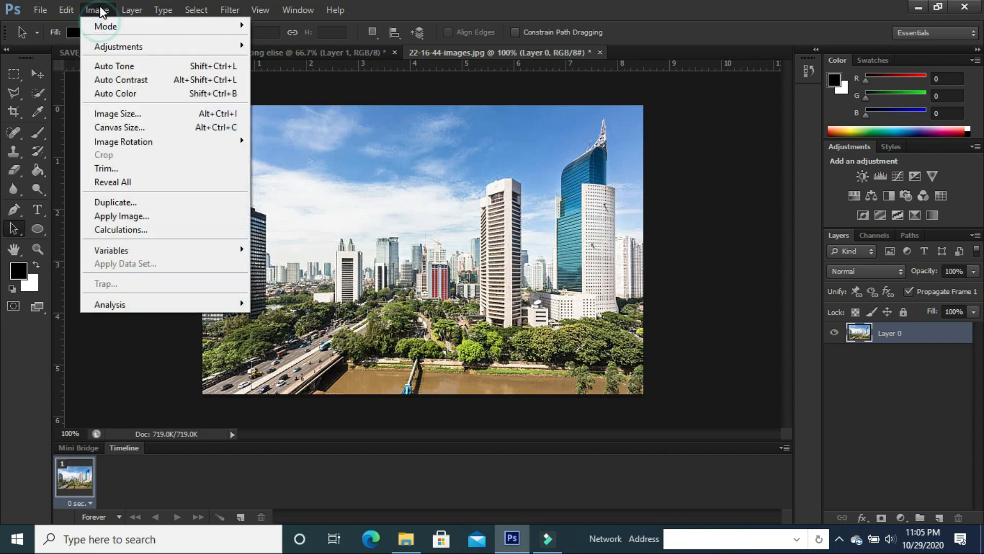
click(127, 113)
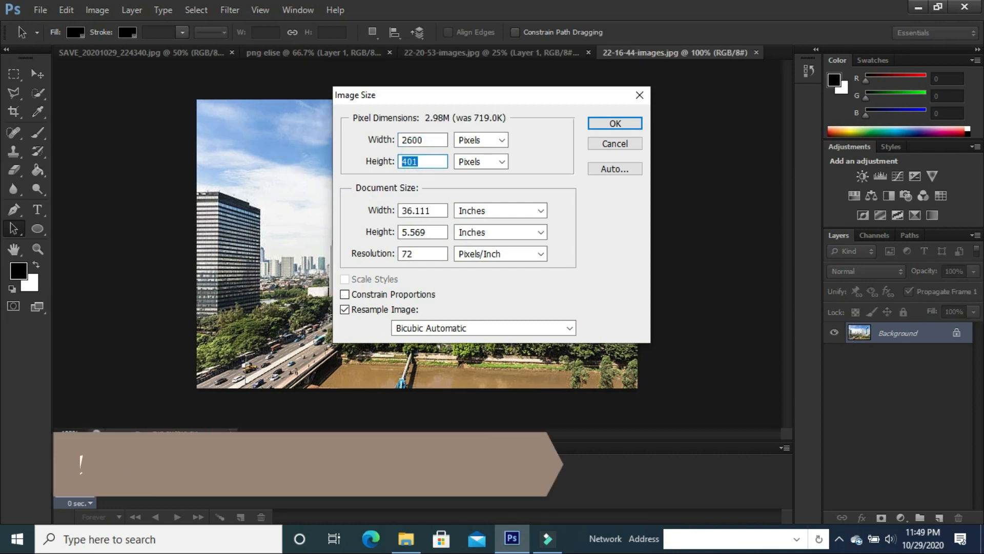
text(2600)
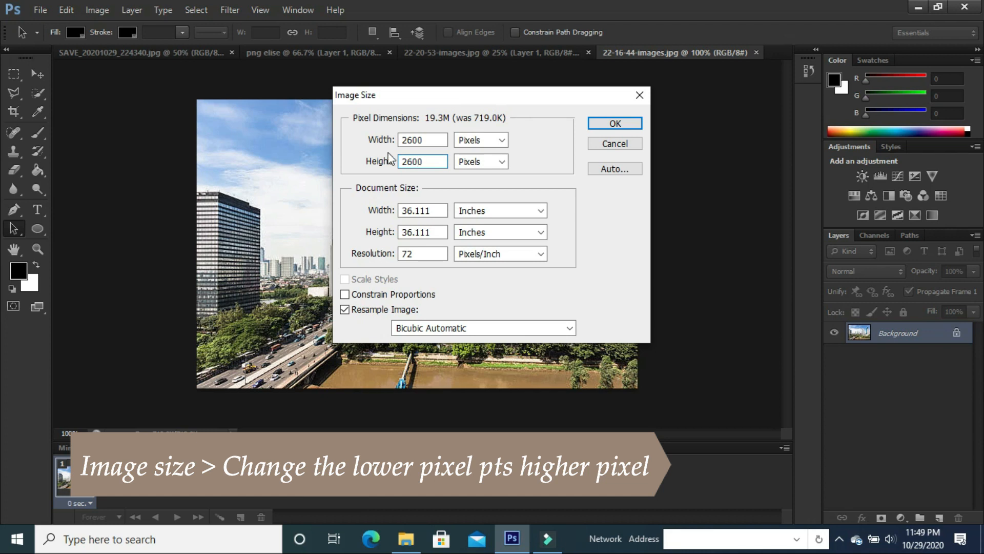
click(614, 124)
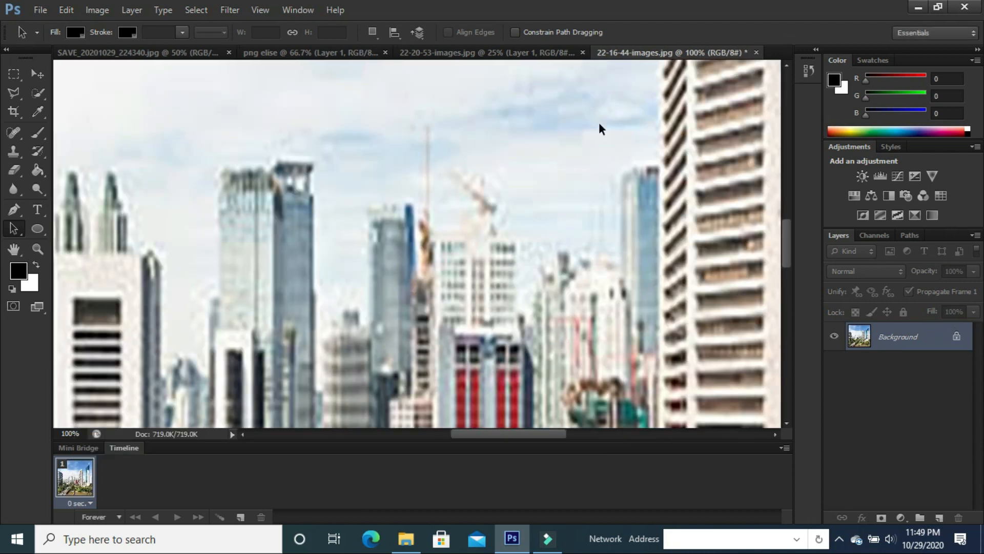
key(ctrl+minus)
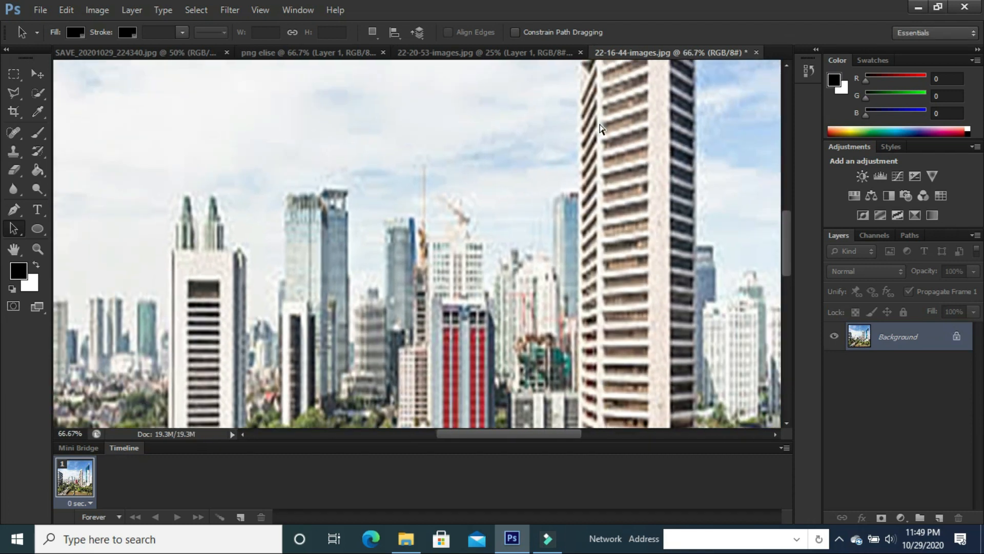
key(ctrl+minus)
key(ctrl+minus)
key(ctrl+minus)
key(ctrl+minus)
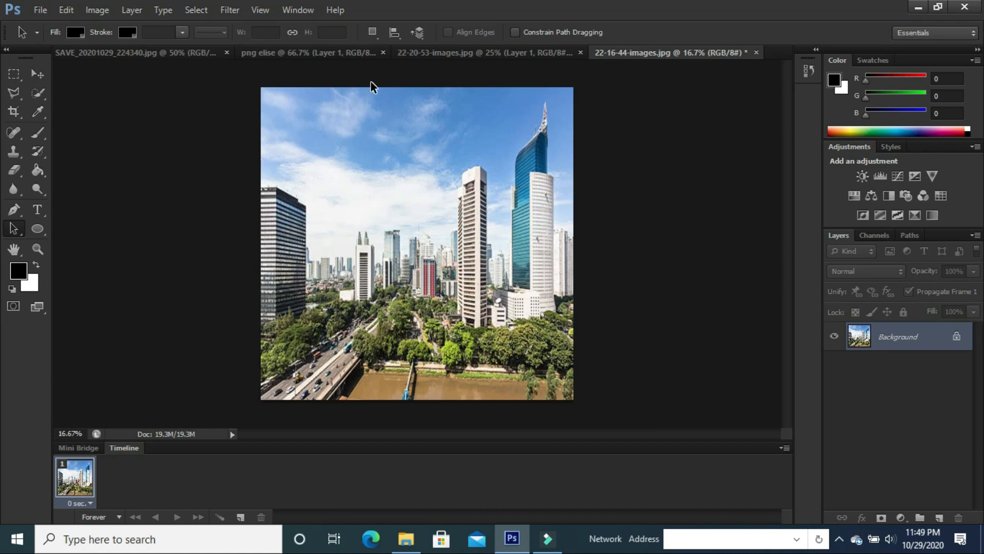
Convert the resized skyline's locked background into a regular layer named Layer 0
click(74, 9)
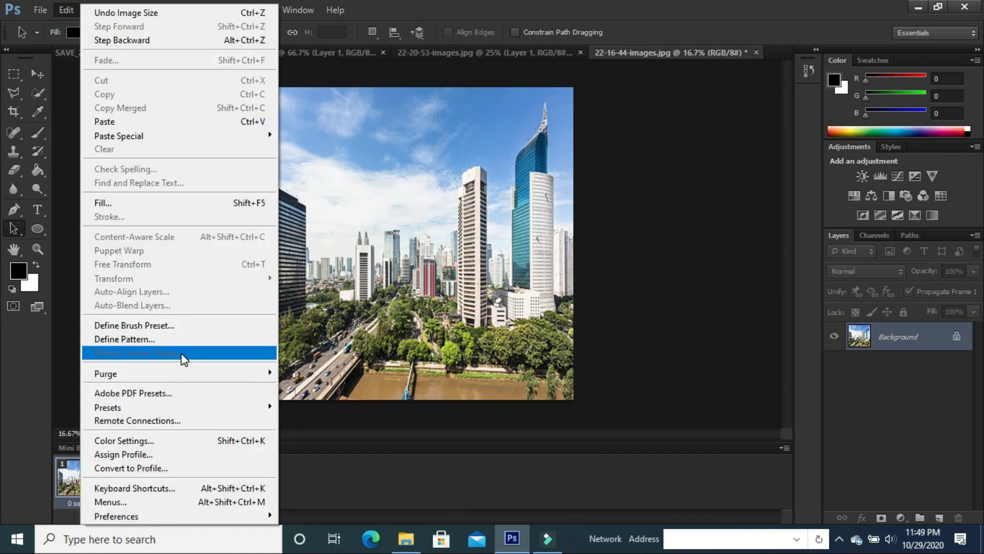
click(499, 122)
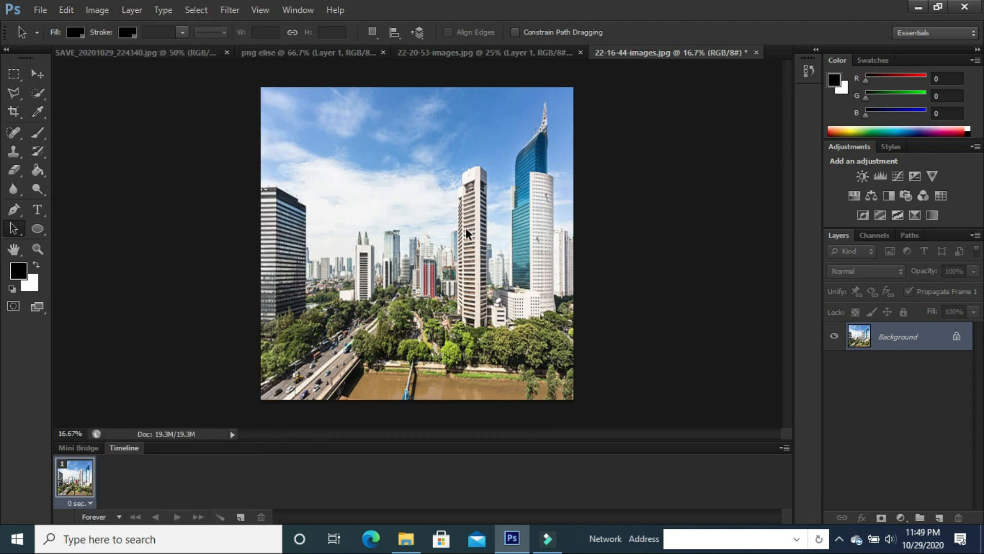
double_click(958, 337)
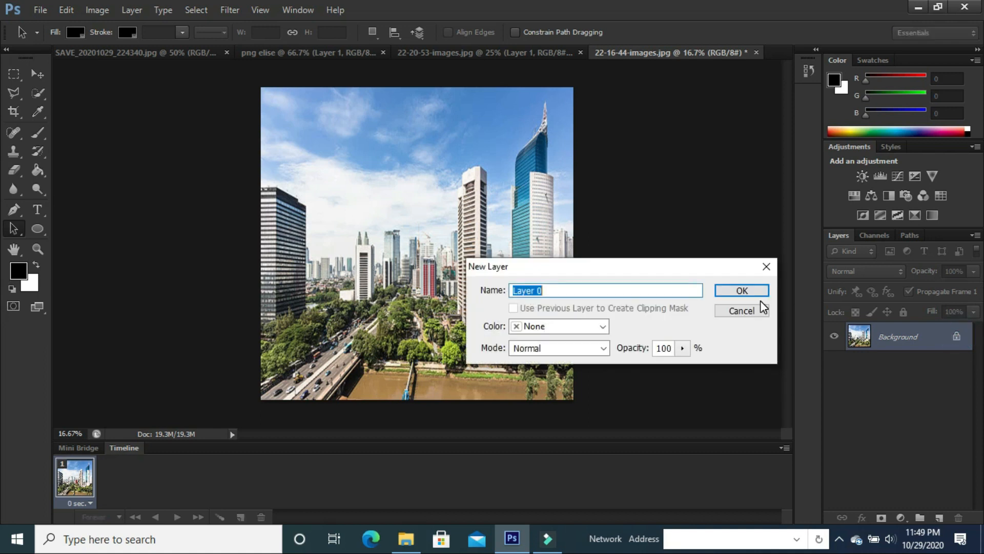
click(747, 290)
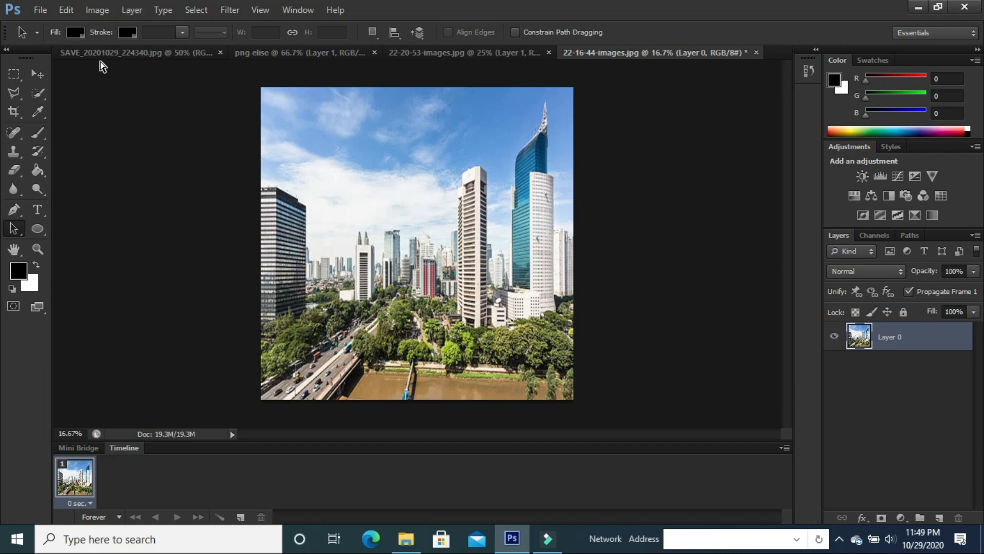
Flip the skyline layer vertically and apply the transformation
key(ctrl+t)
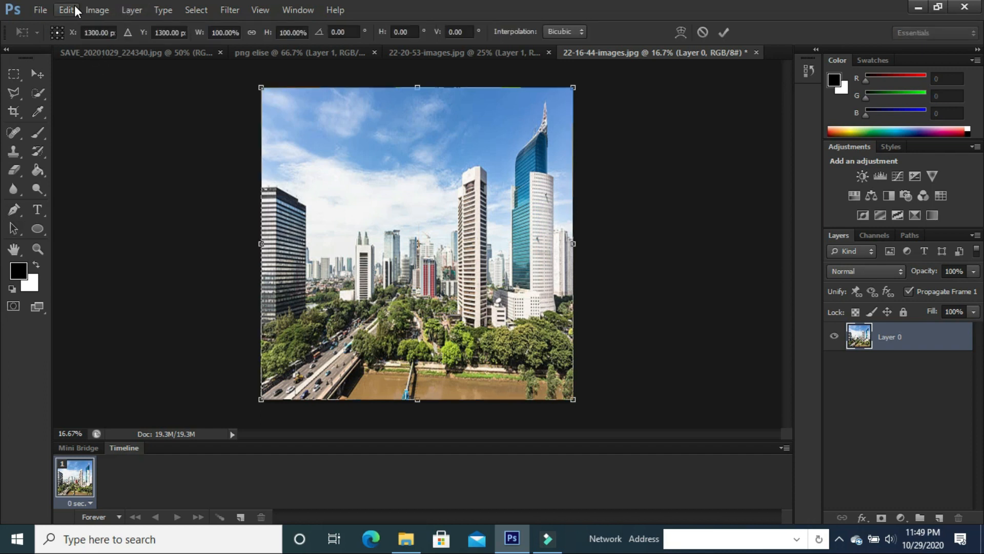
click(75, 9)
mouse_move(153, 276)
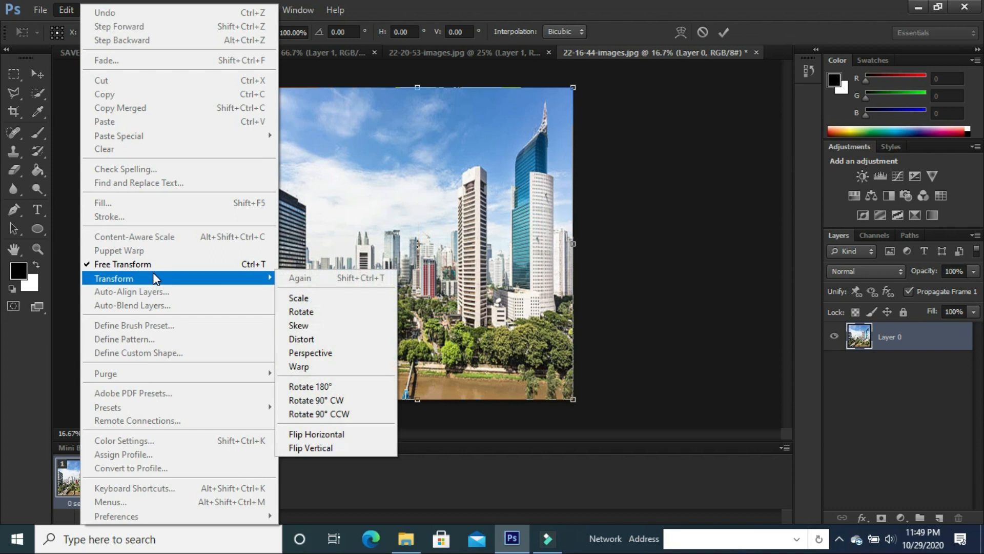
click(311, 448)
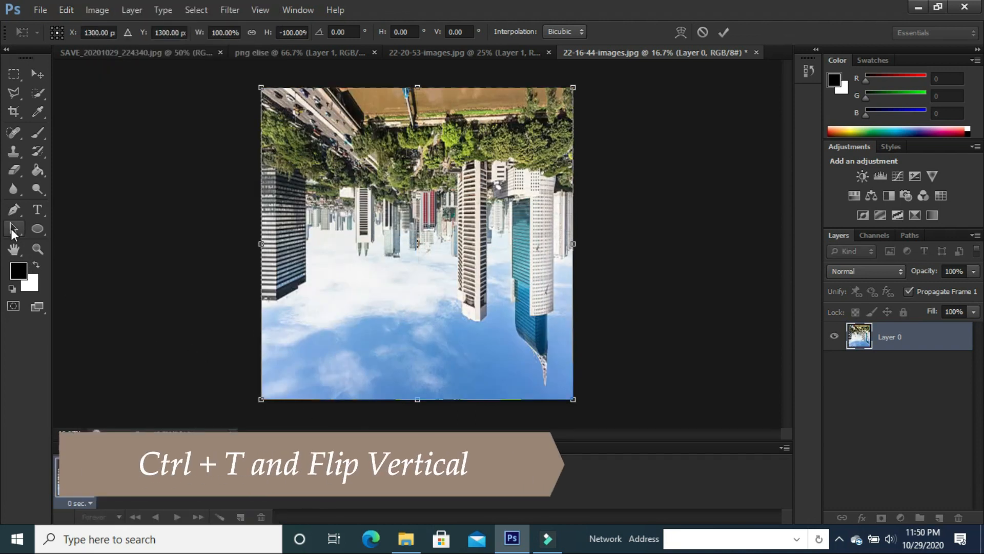
click(14, 232)
click(415, 214)
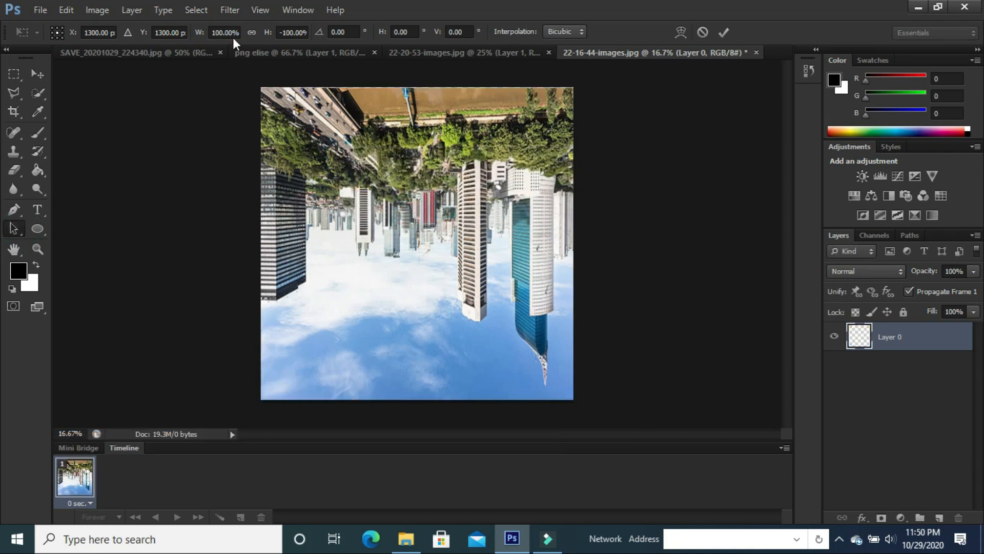
Distort the flipped skyline into a tiny planet with the Polar Coordinates filter set to Rectangular to Polar
click(229, 10)
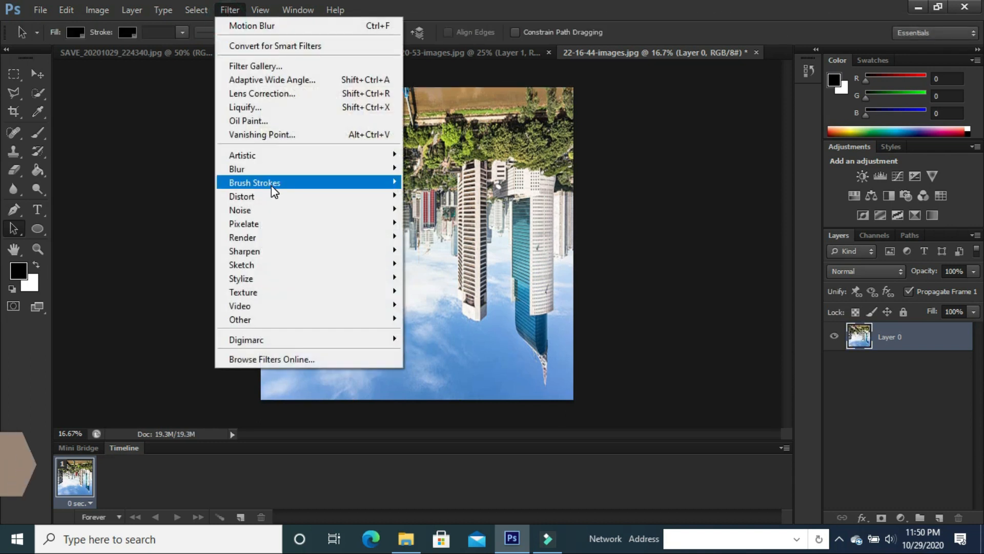
mouse_move(272, 186)
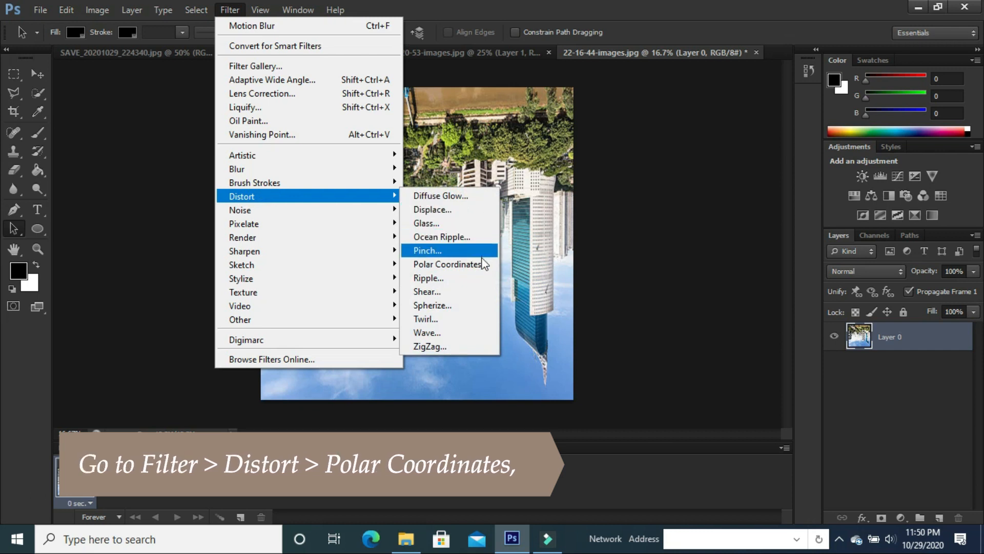
click(482, 259)
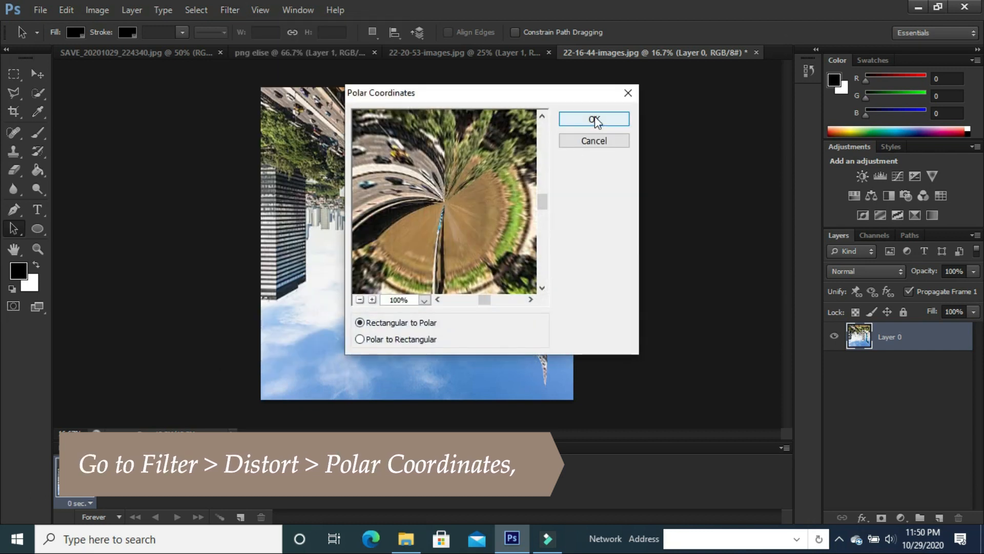
click(595, 120)
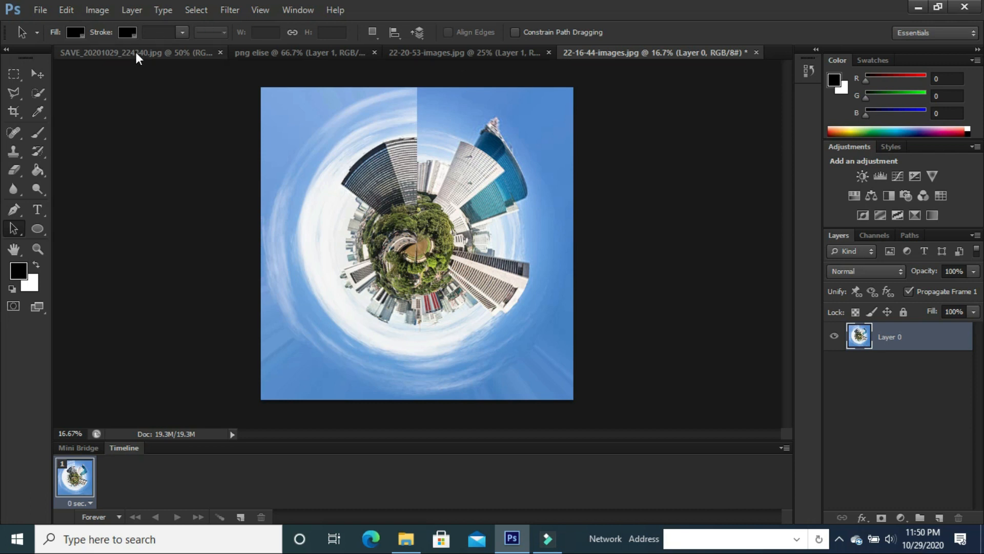
Crop the planet image to a smaller square around its centre, trimming the outer sky evenly on all sides
click(16, 115)
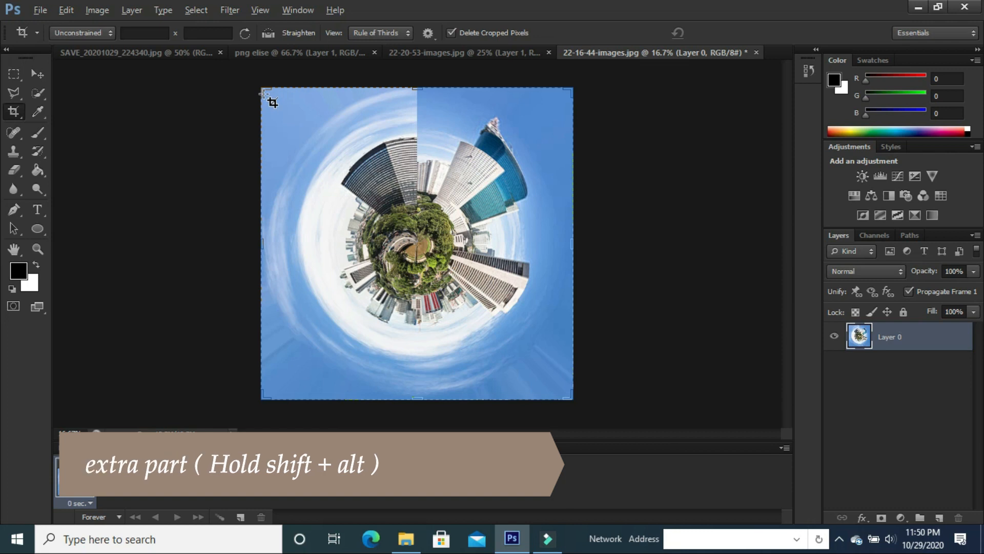
mouse_move(267, 88)
mouse_down()
mouse_move(301, 122)
mouse_move(294, 105)
mouse_up()
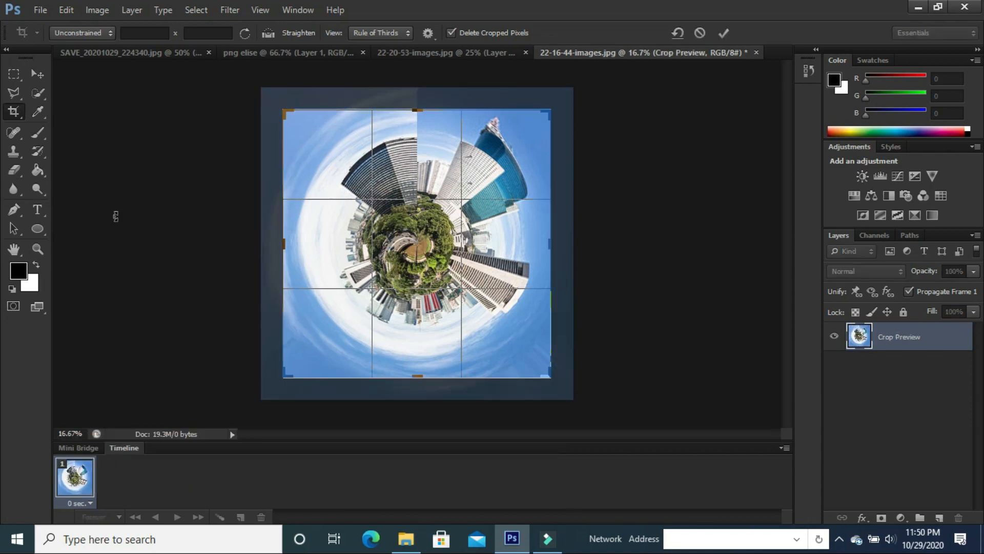
click(15, 230)
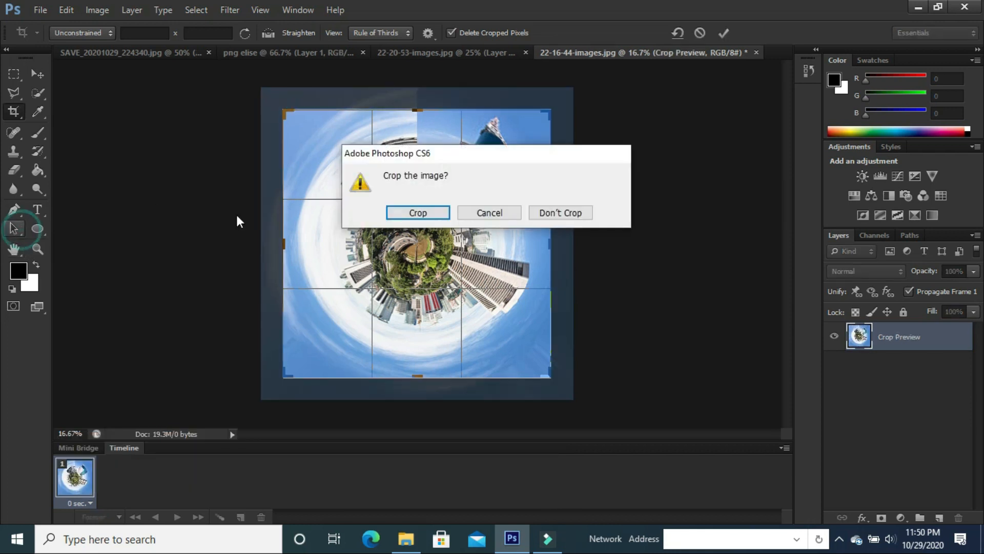
click(406, 219)
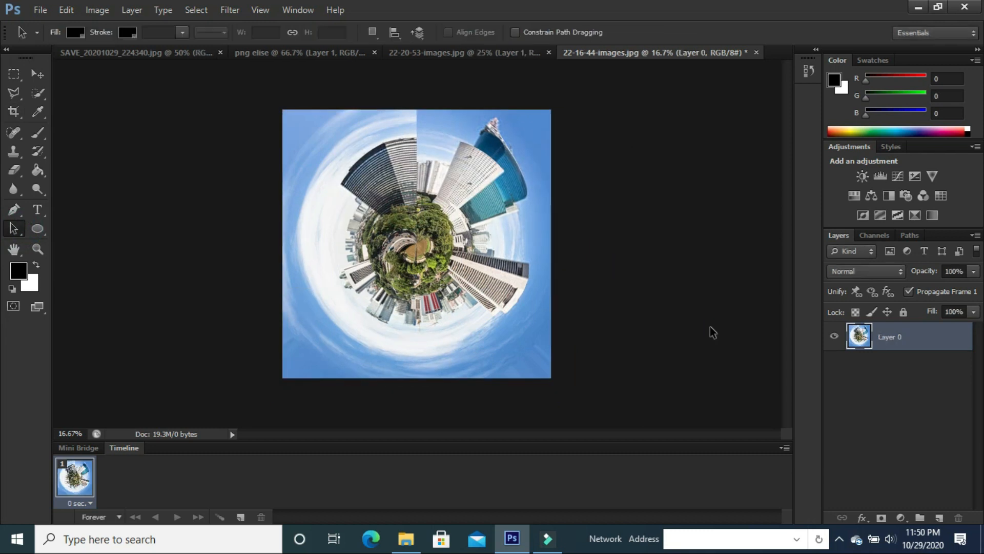
Add a layer mask to the planet layer and flip the layer vertically
click(881, 518)
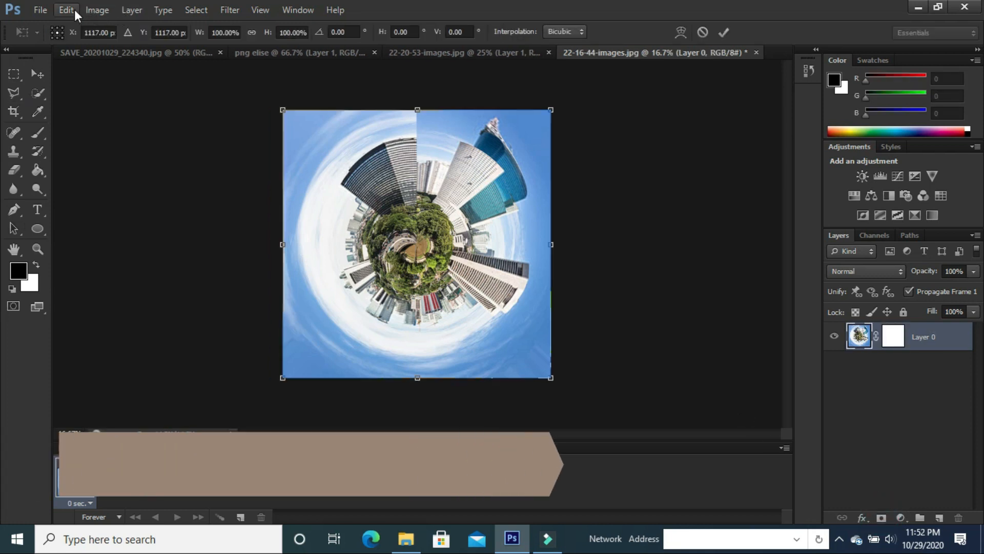
click(73, 11)
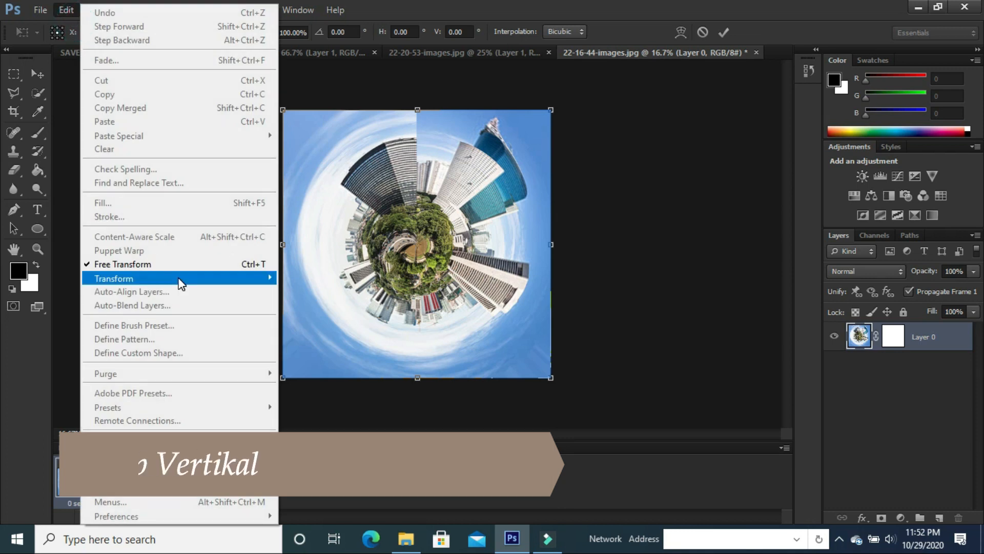
mouse_move(179, 279)
click(318, 447)
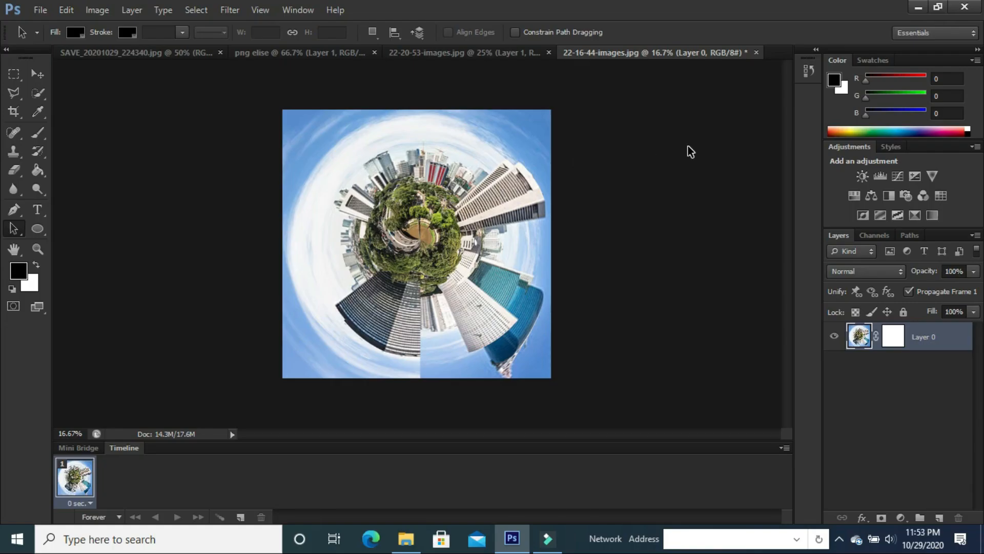
Show the woman's cut-out layer in the 22-20-53-images document and copy its entire canvas
click(483, 55)
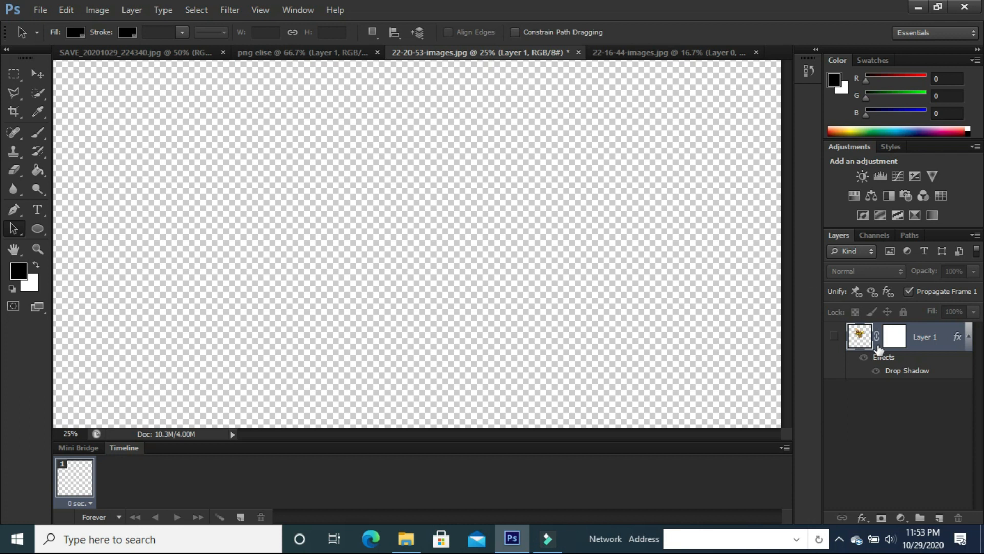
click(835, 337)
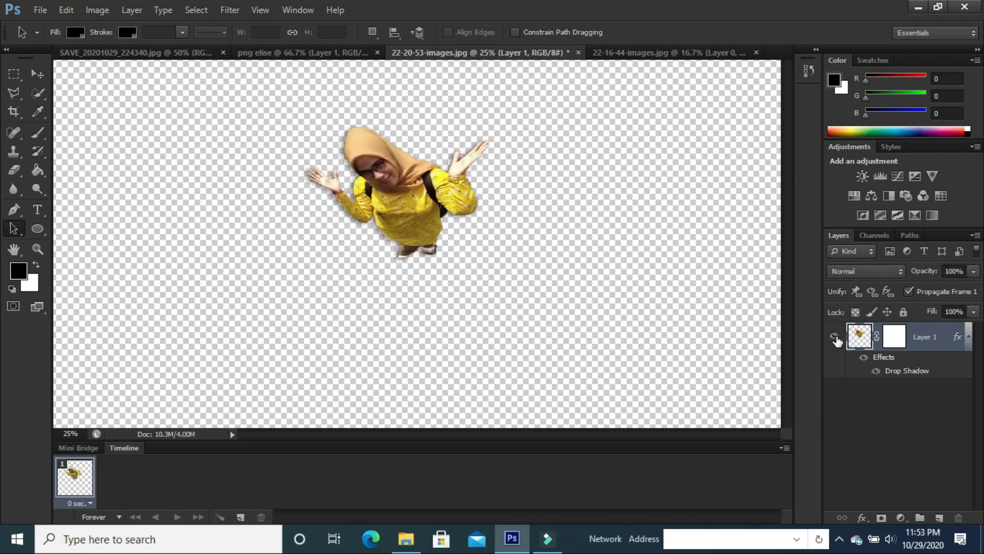
key(ctrl+a)
key(ctrl+c)
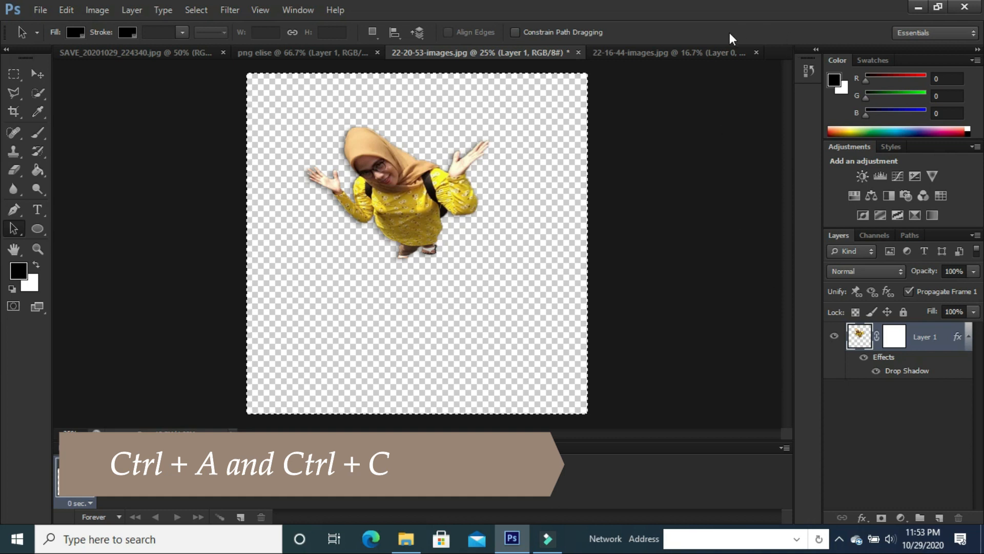
Paste the cut-out into the 22-16-44-images planet document and move it onto the upper part of the planet
click(708, 47)
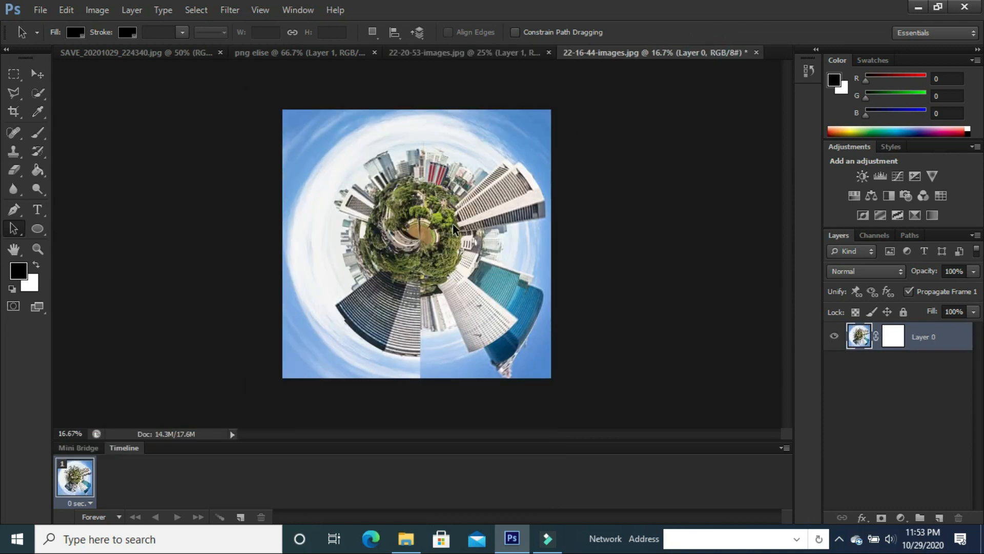
key(ctrl+v)
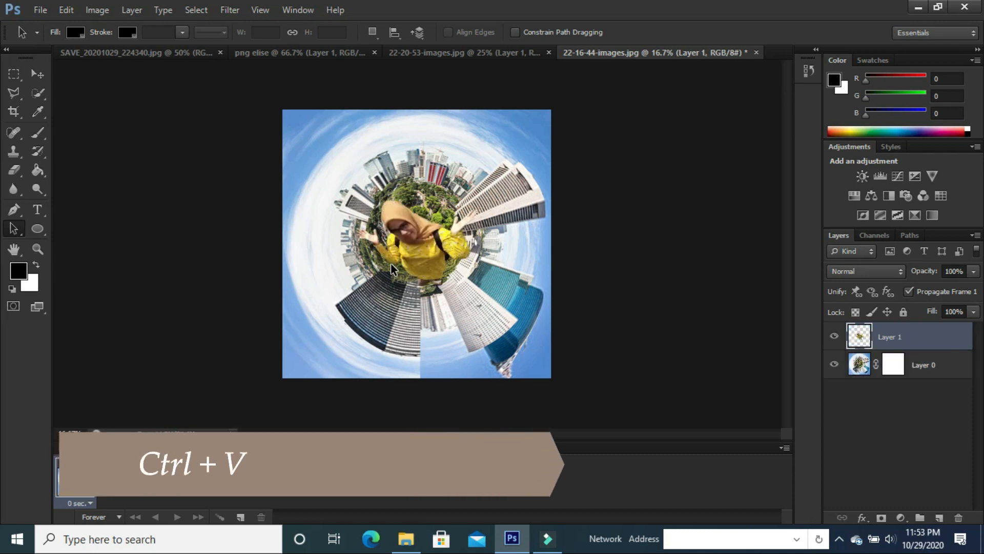
click(38, 75)
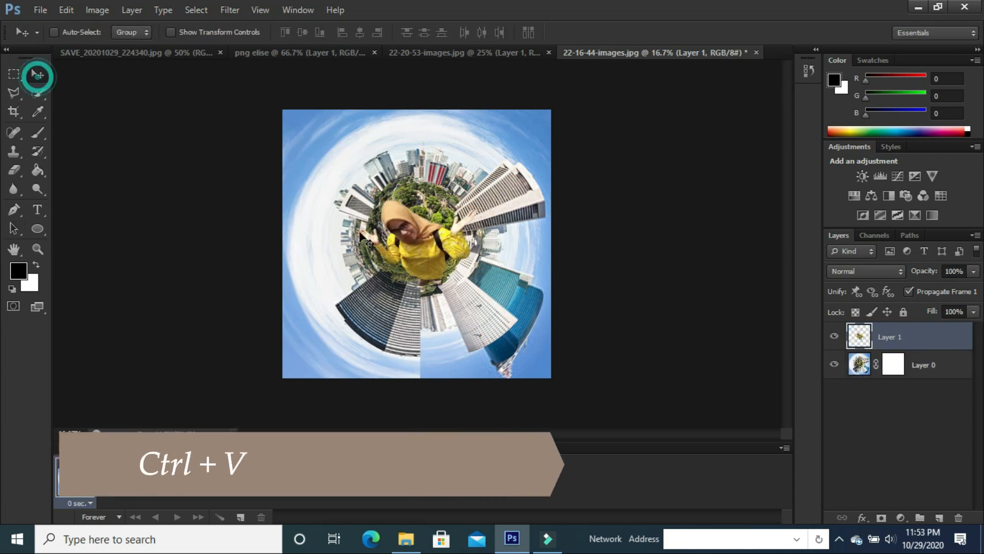
drag(416, 253, 401, 211)
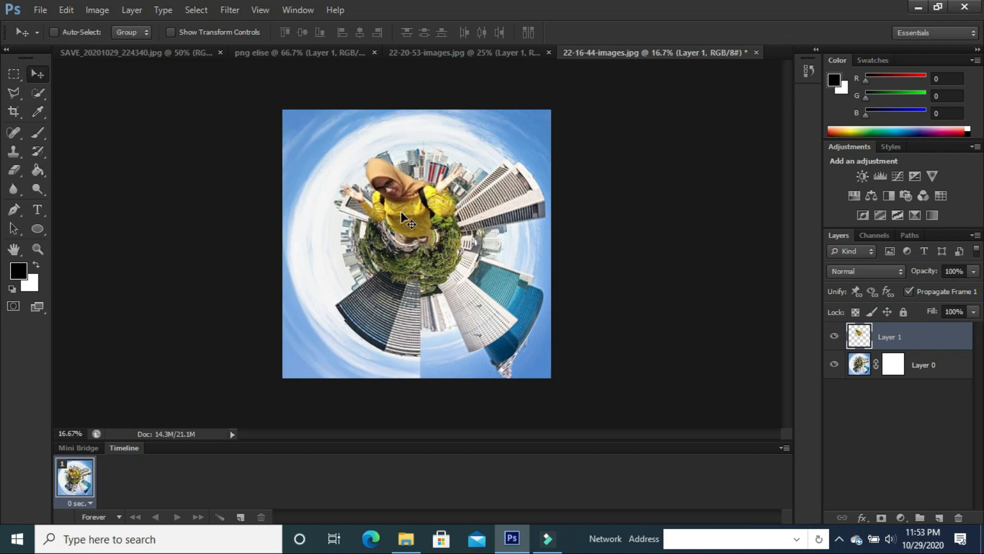
Enlarge the woman's cut-out to about 116.63% width and 128.49% height and apply the transformation
key(ctrl+t)
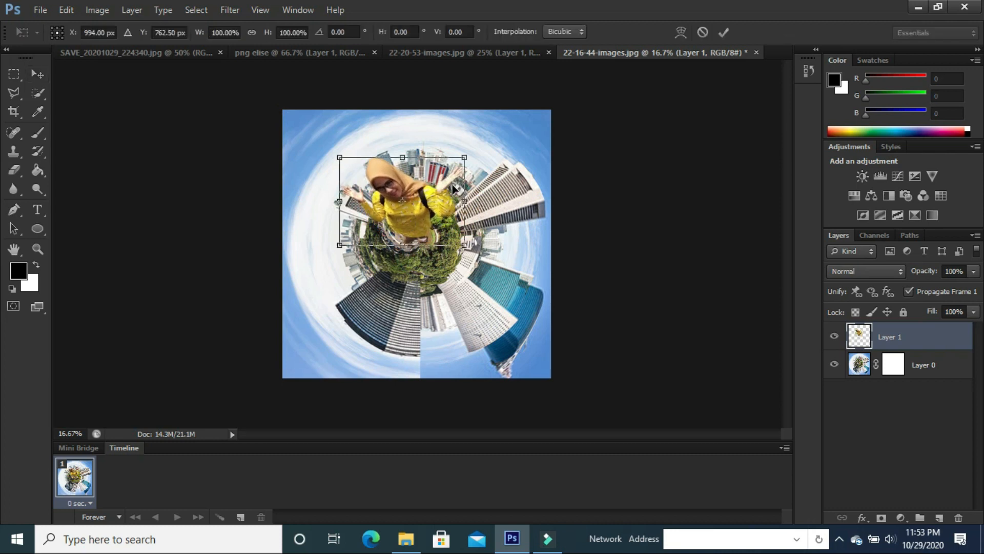
drag(404, 150, 405, 127)
drag(465, 191, 484, 192)
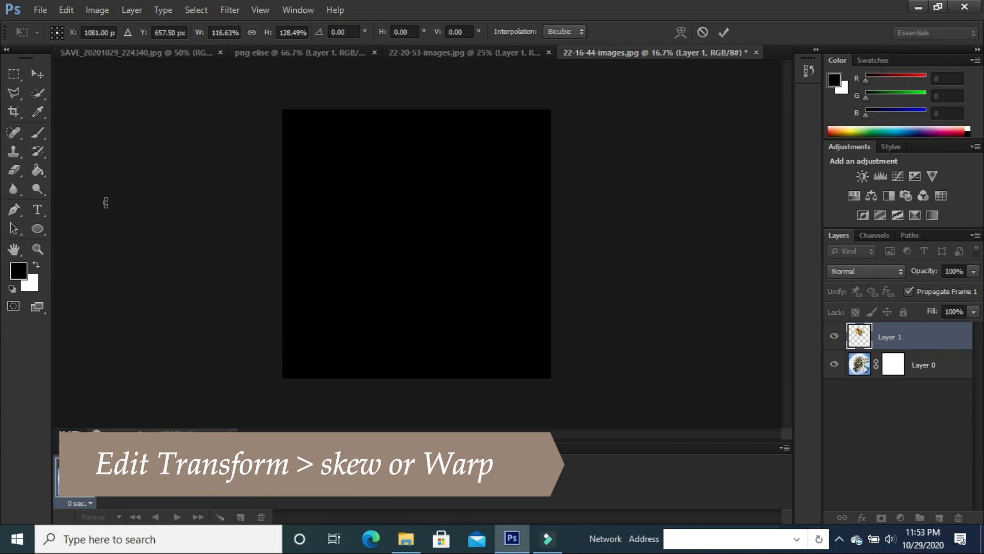
click(13, 229)
click(405, 213)
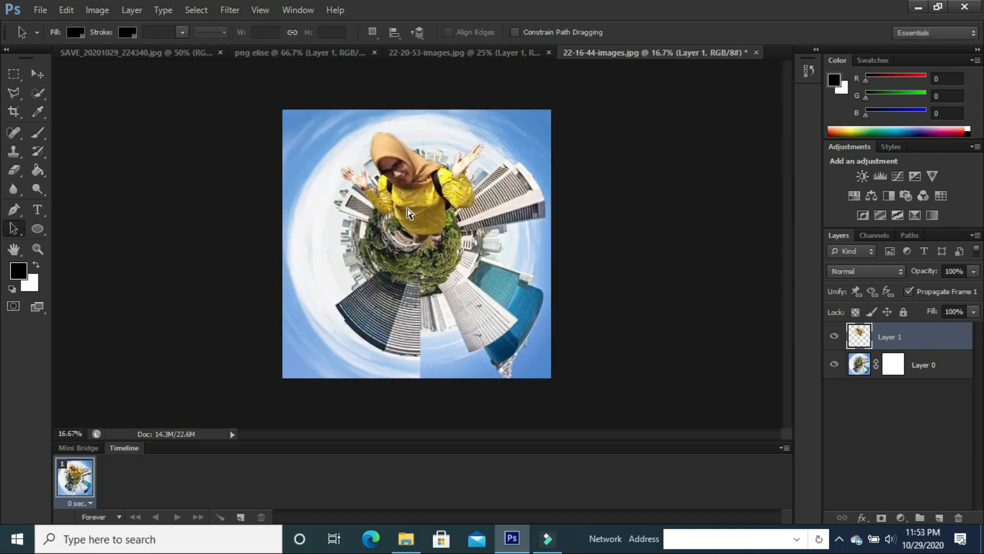
Distort the woman's cut-out into a taper, wider at the head and narrower at the waist, shift it slightly down onto the planet, and apply the transformation
key(ctrl+t)
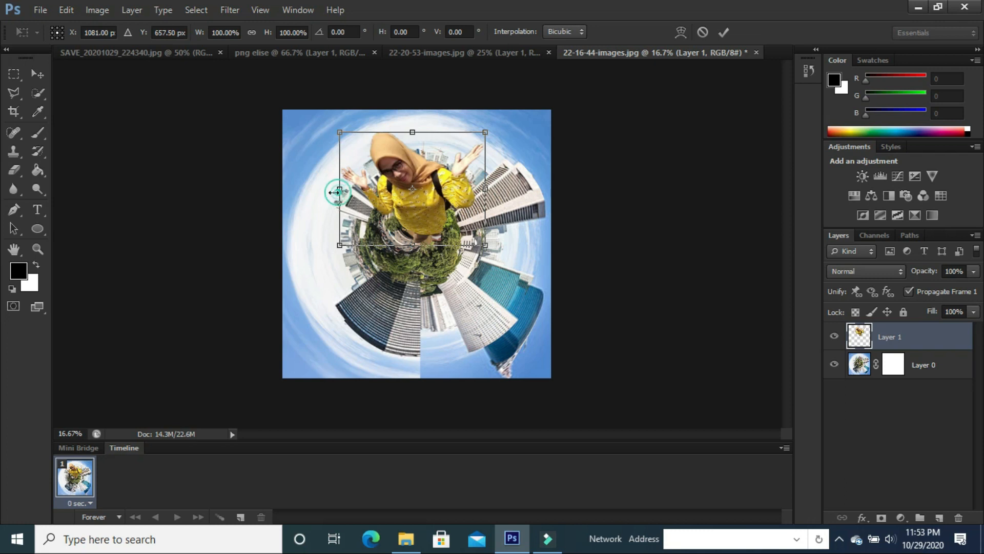
drag(338, 189, 321, 189)
drag(484, 248, 469, 250)
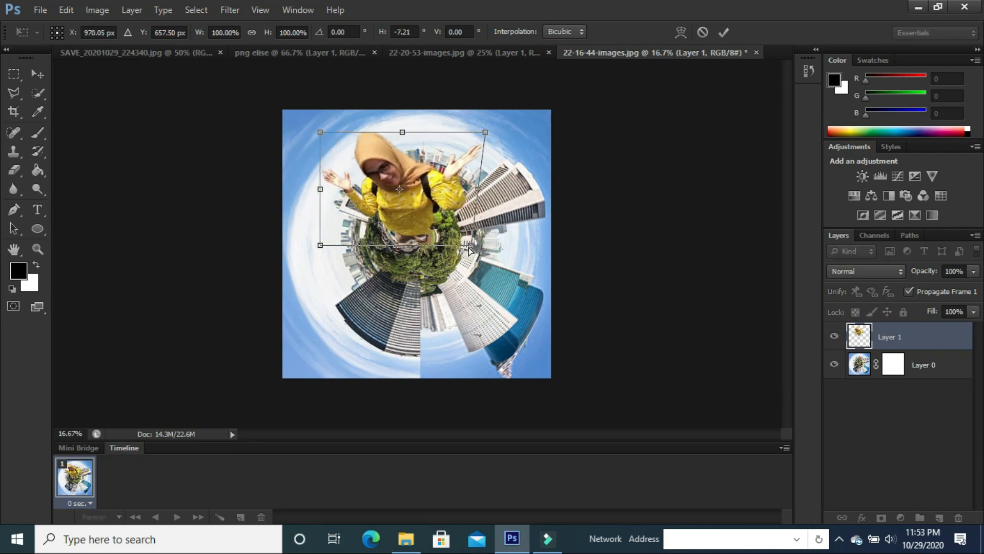
drag(321, 250, 349, 250)
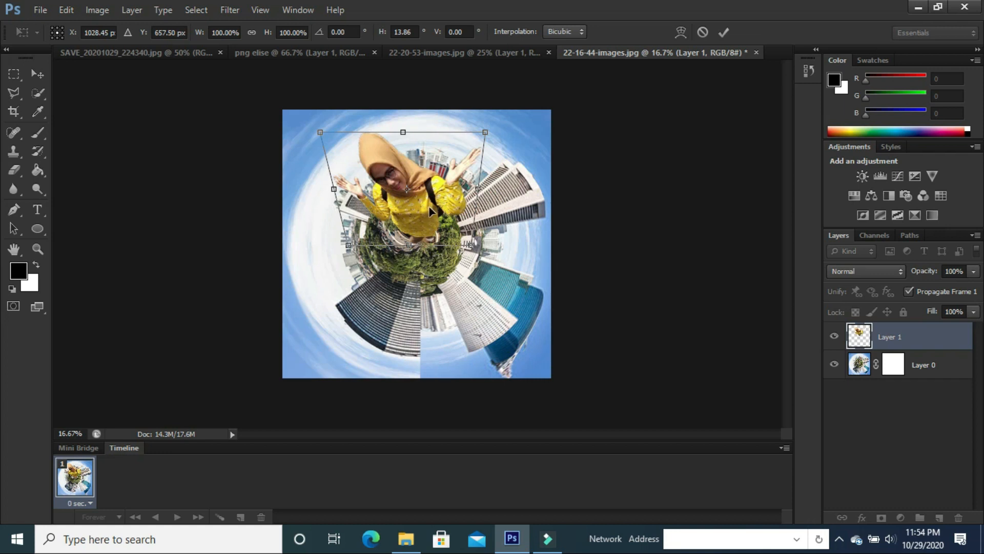
drag(428, 208, 426, 219)
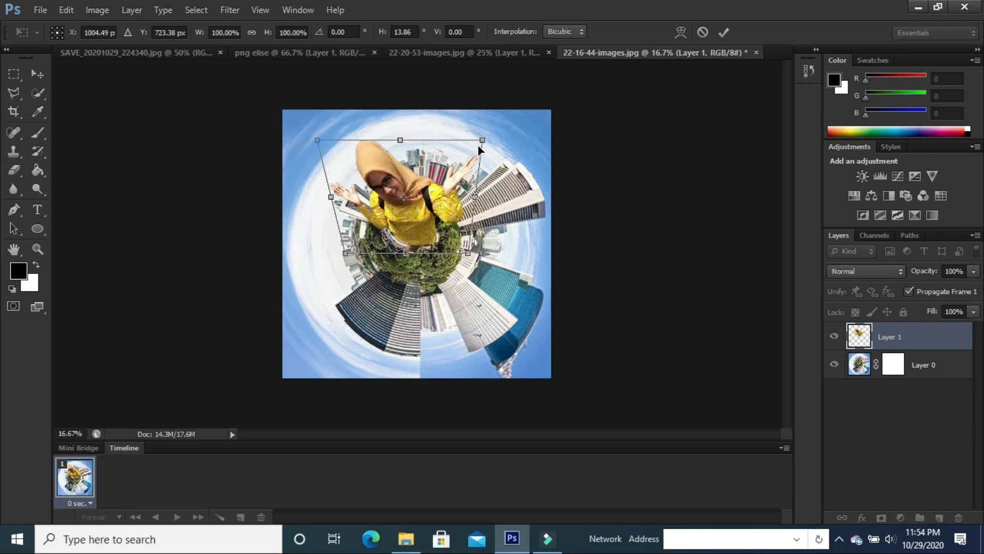
drag(484, 142, 507, 144)
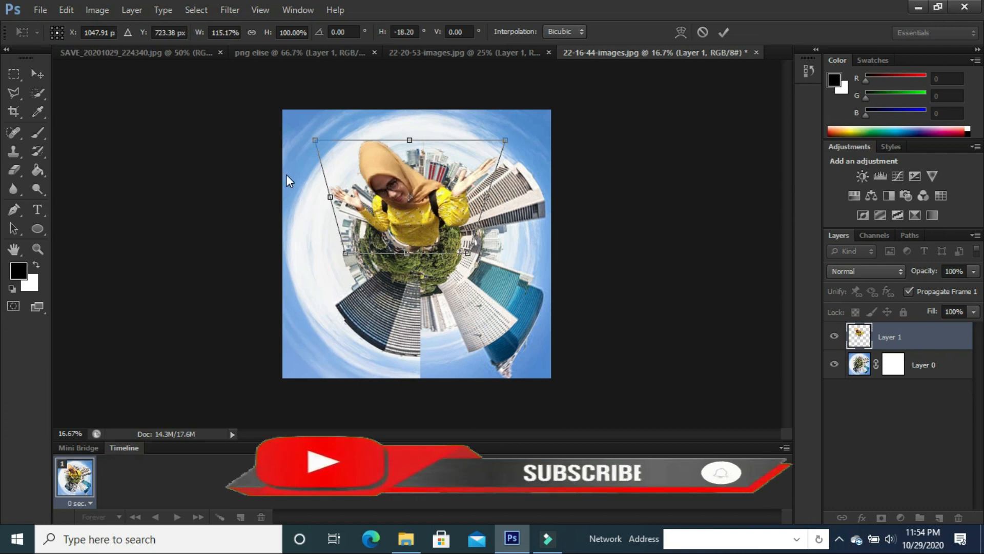
click(14, 229)
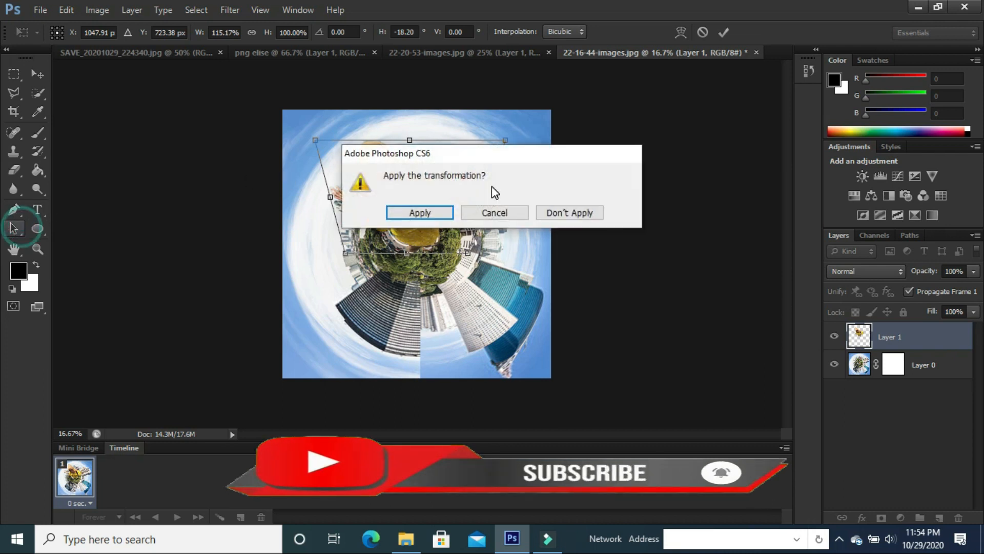
click(420, 212)
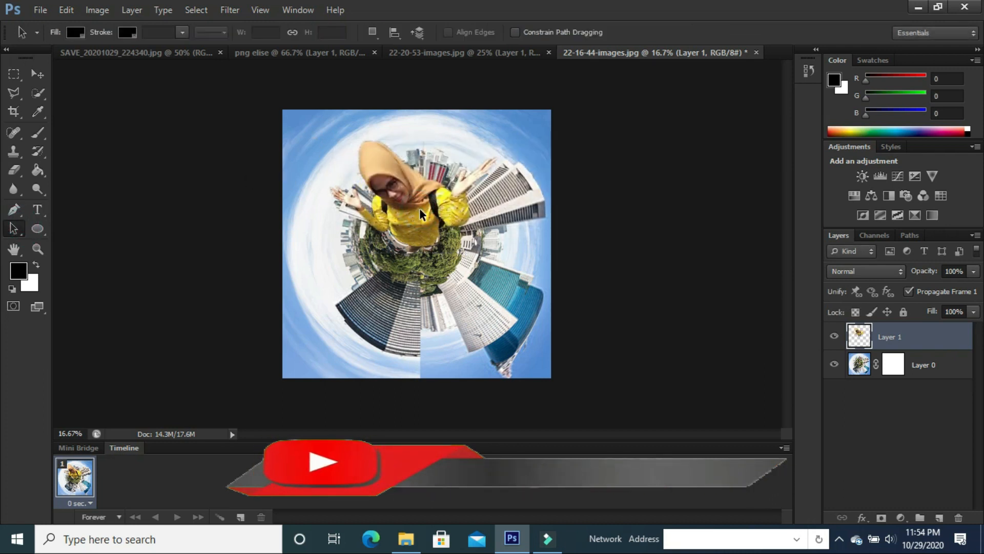